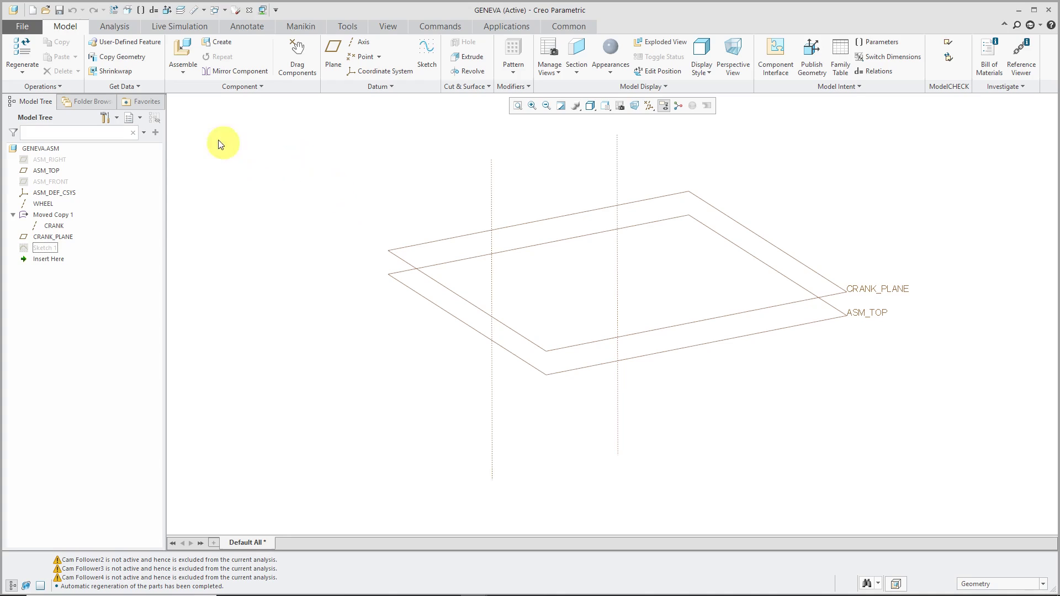
# Step: Insert geneva_wheel.prt into the assembly, place it beside the datum planes and give it a Pin connection
pyautogui.click(183, 50)
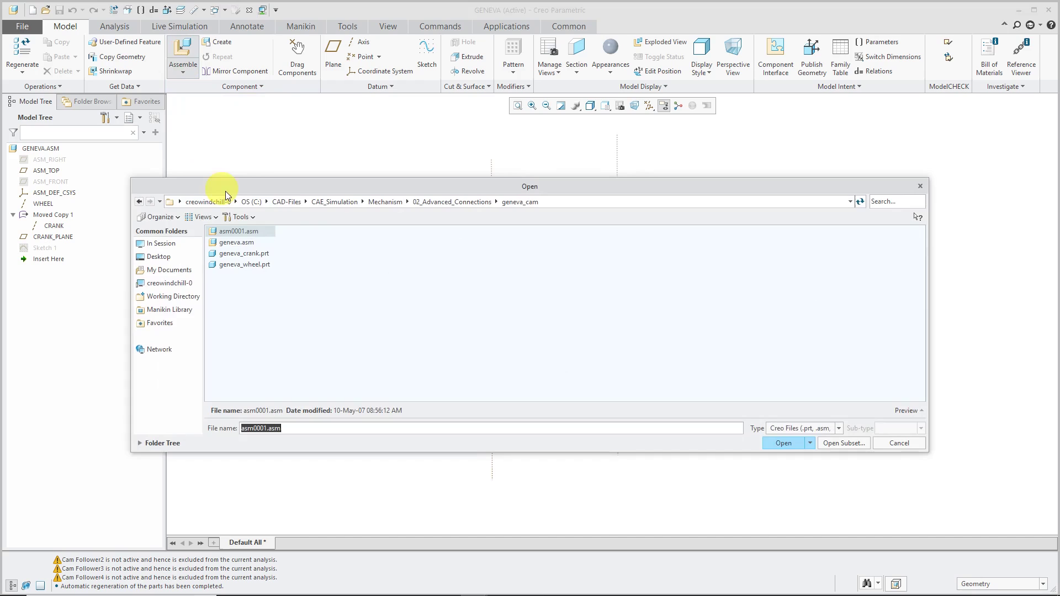
pyautogui.doubleClick(251, 266)
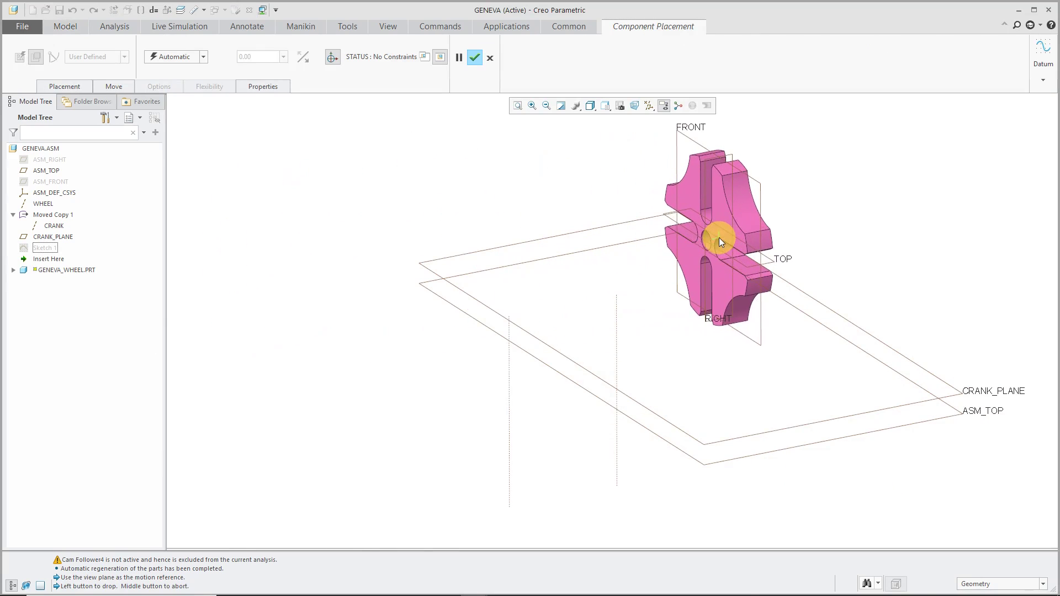
pyautogui.click(722, 253)
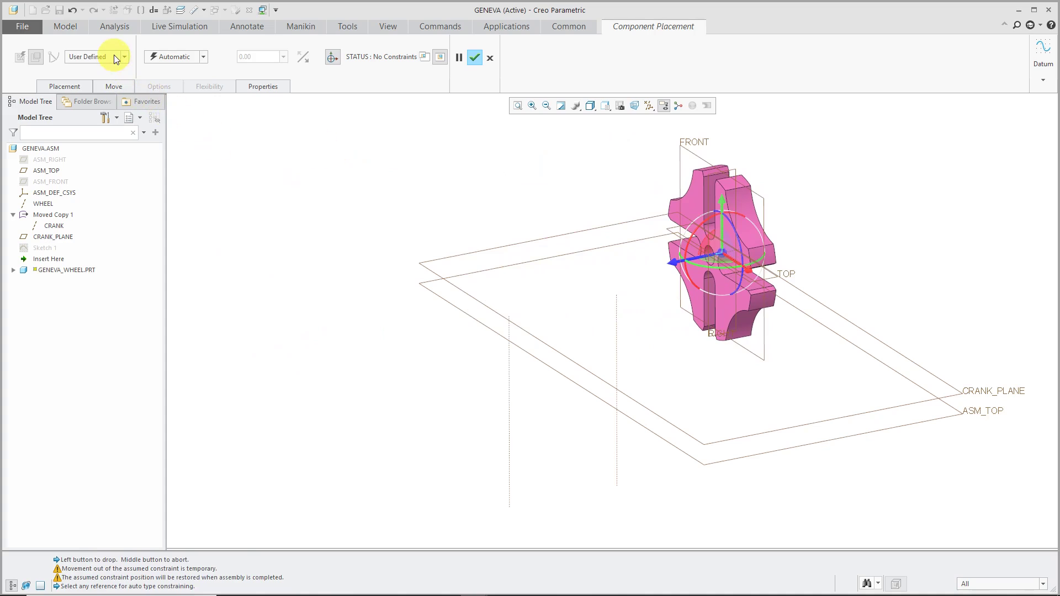
pyautogui.click(115, 57)
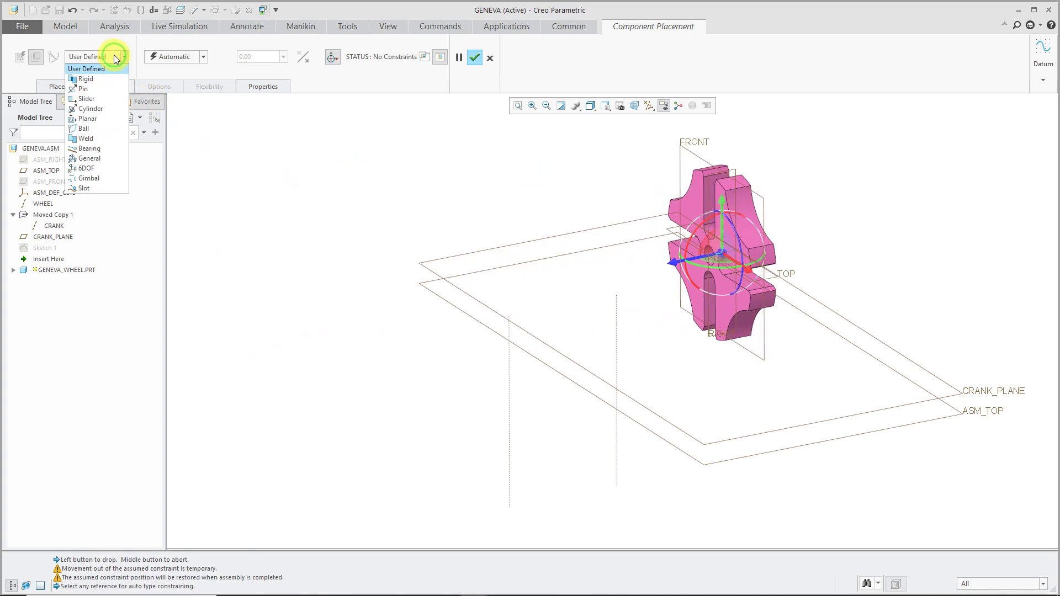
pyautogui.click(105, 88)
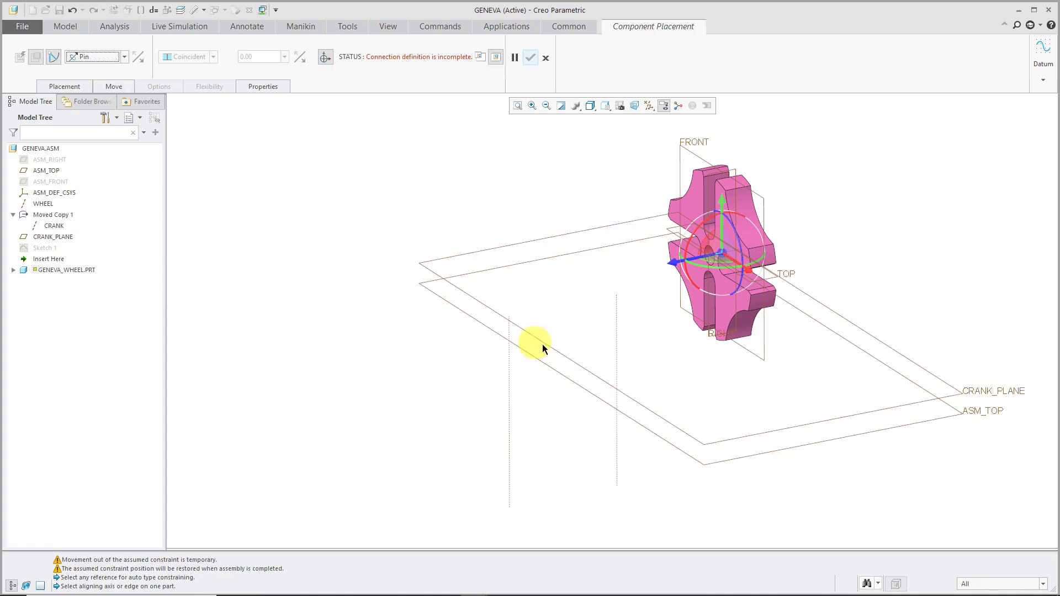
# Step: Align the axis of the wheel's centre hole with the assembly's WHEEL axis
pyautogui.click(616, 331)
pyautogui.scroll(3, 711, 270)
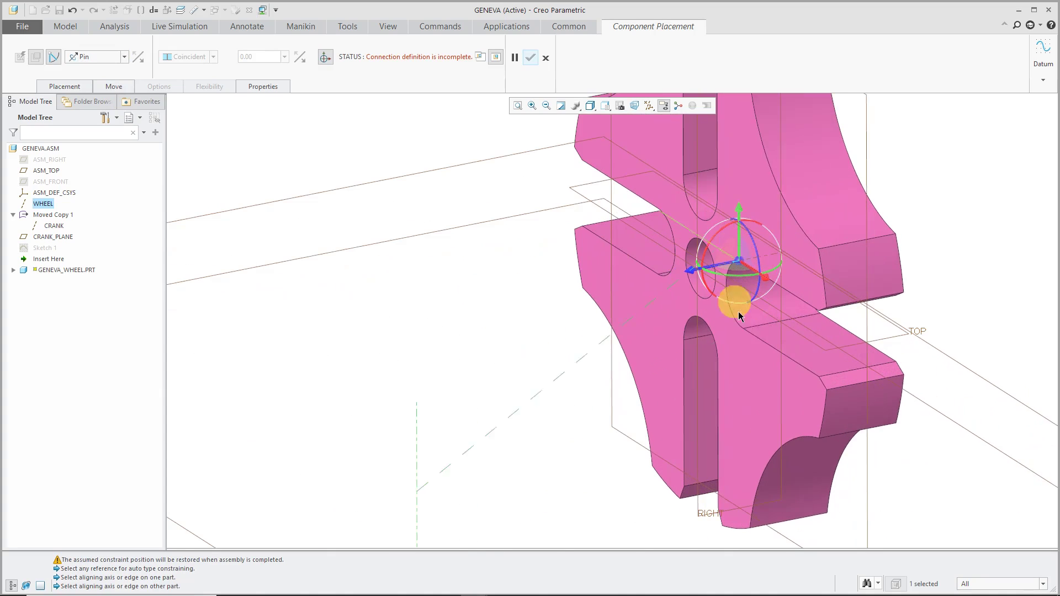
pyautogui.scroll(1, 728, 302)
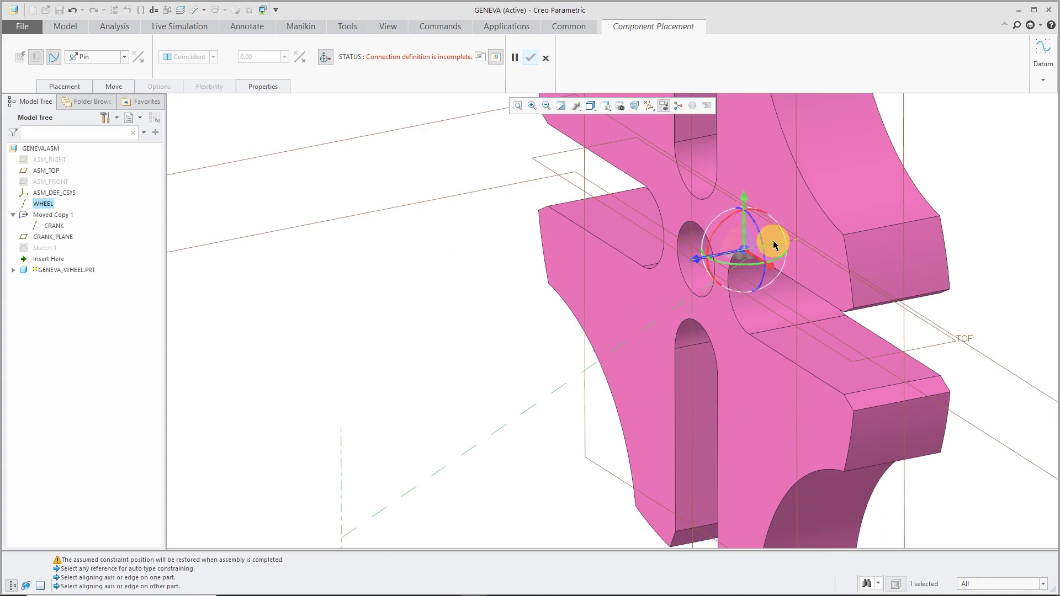
pyautogui.click(773, 245)
pyautogui.scroll(-5, 769, 241)
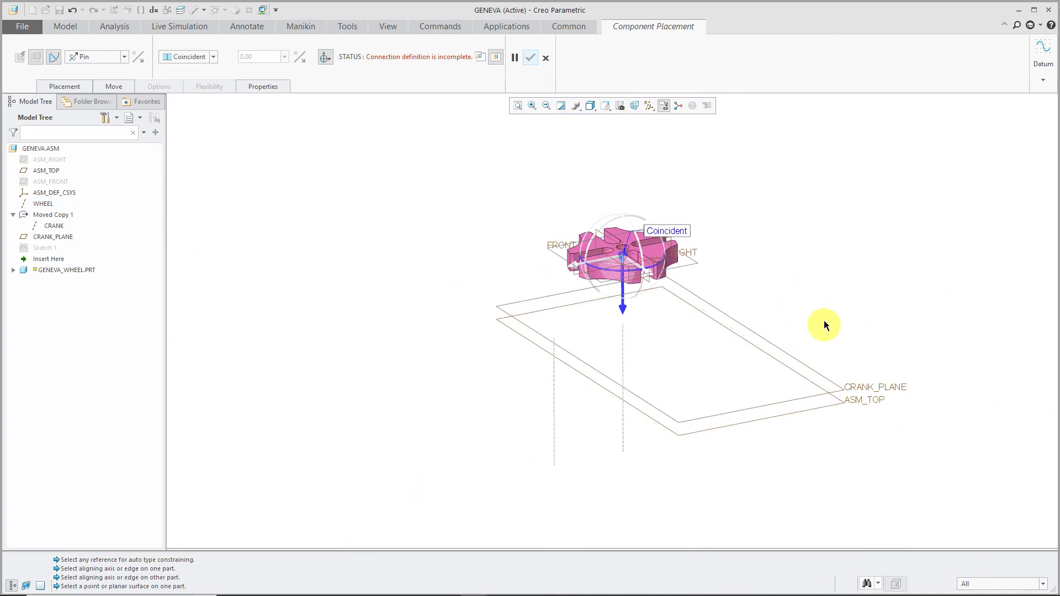
# Step: Make the wheel's FRONT plane coincident with ASM_TOP and accept the wheel's placement
pyautogui.scroll(2, 771, 278)
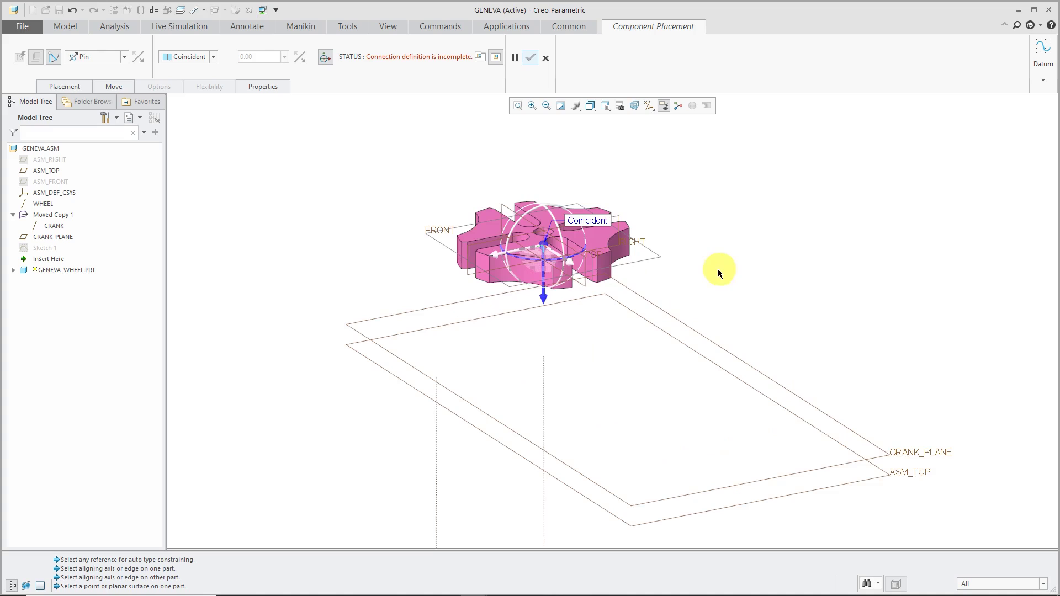
pyautogui.click(663, 254)
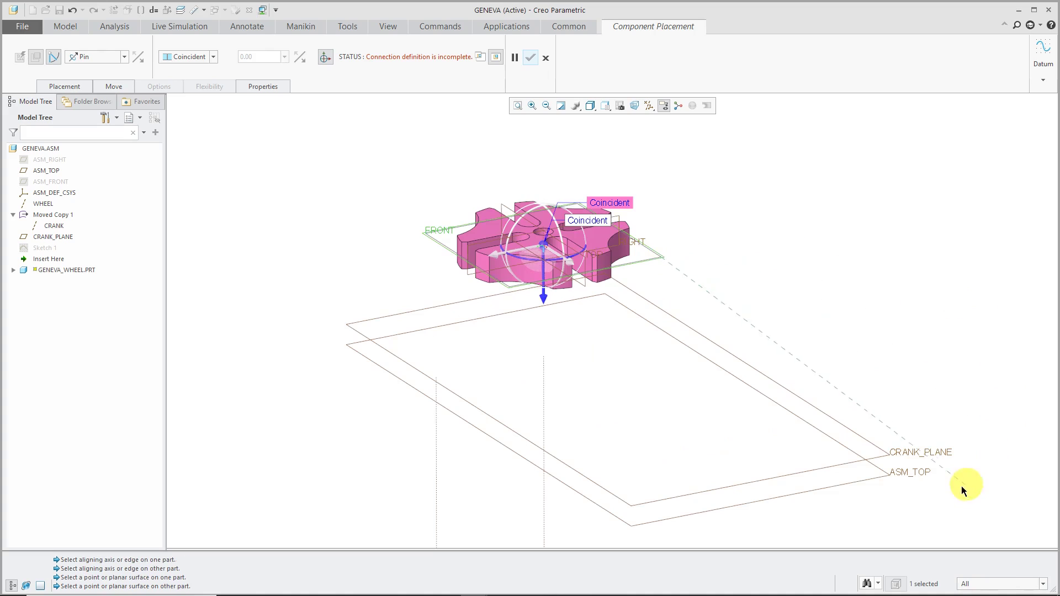
pyautogui.click(849, 479)
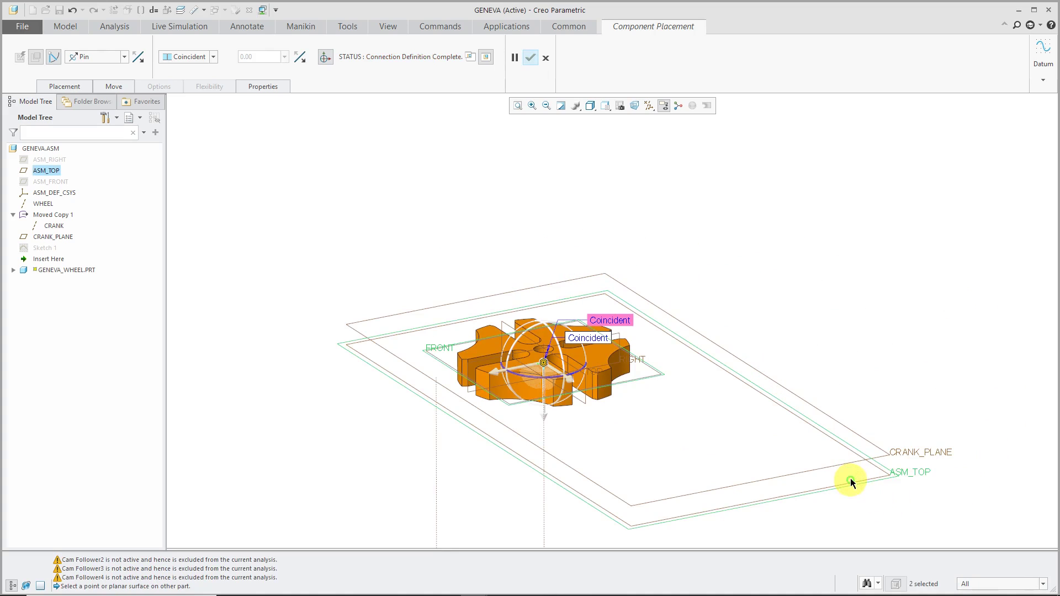
pyautogui.middleClick(566, 209)
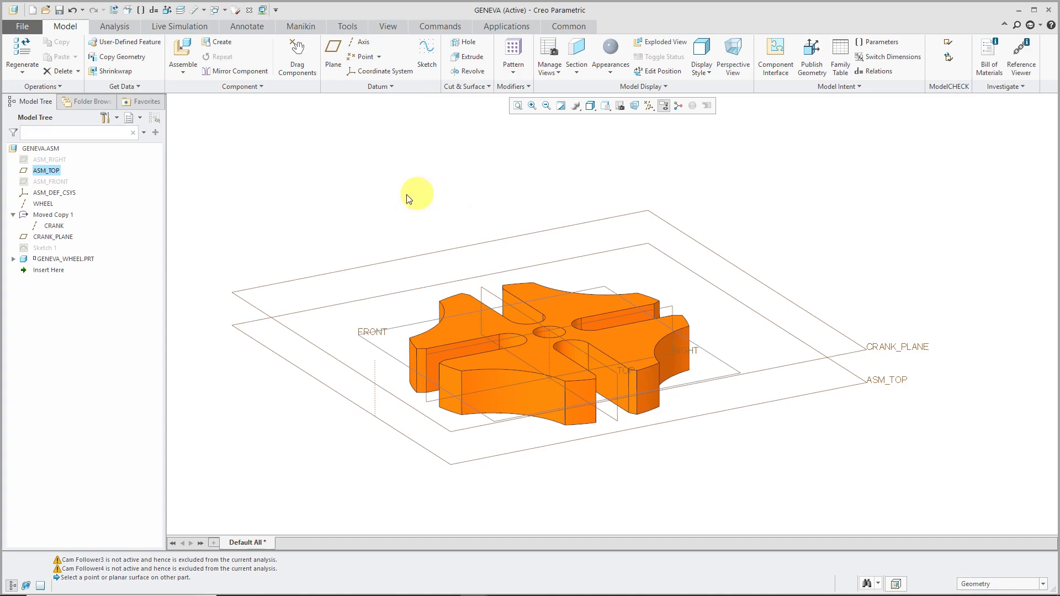
# Step: Insert geneva_crank.prt into the assembly, place it beside the wheel and give it a Pin connection
pyautogui.click(182, 49)
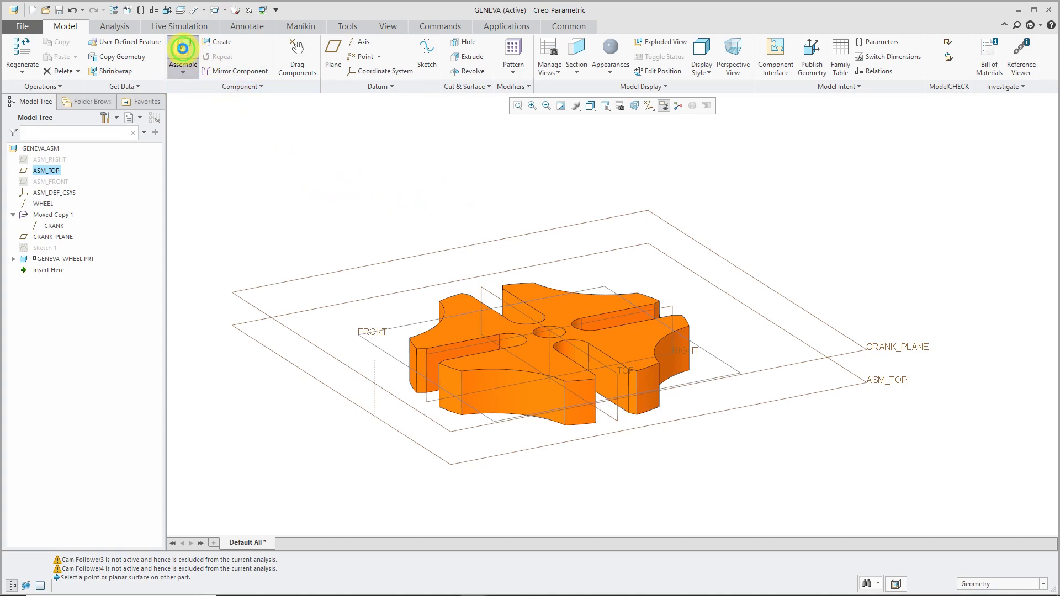
pyautogui.doubleClick(254, 251)
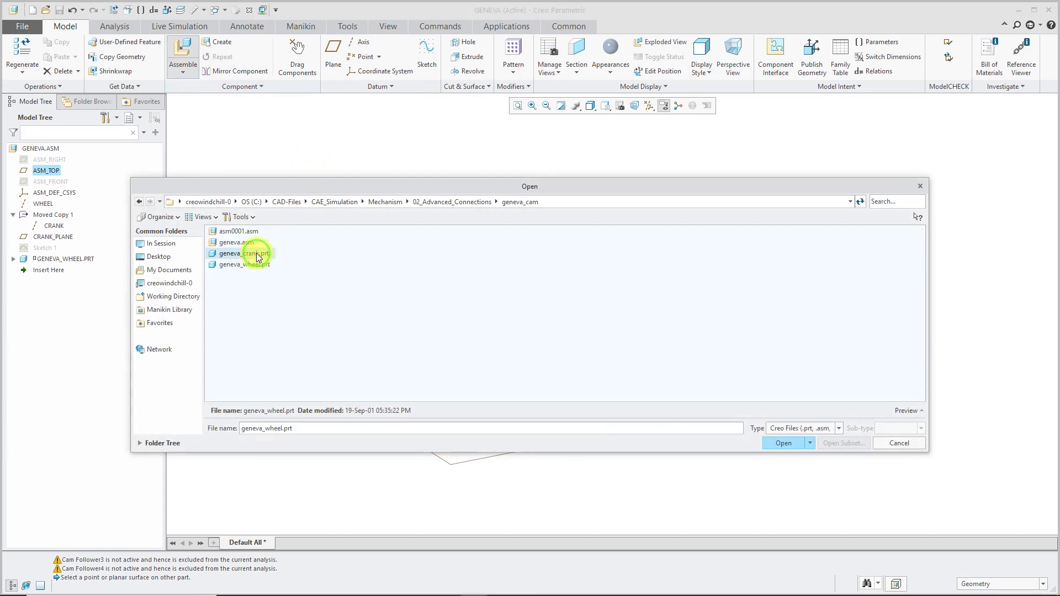
pyautogui.click(367, 239)
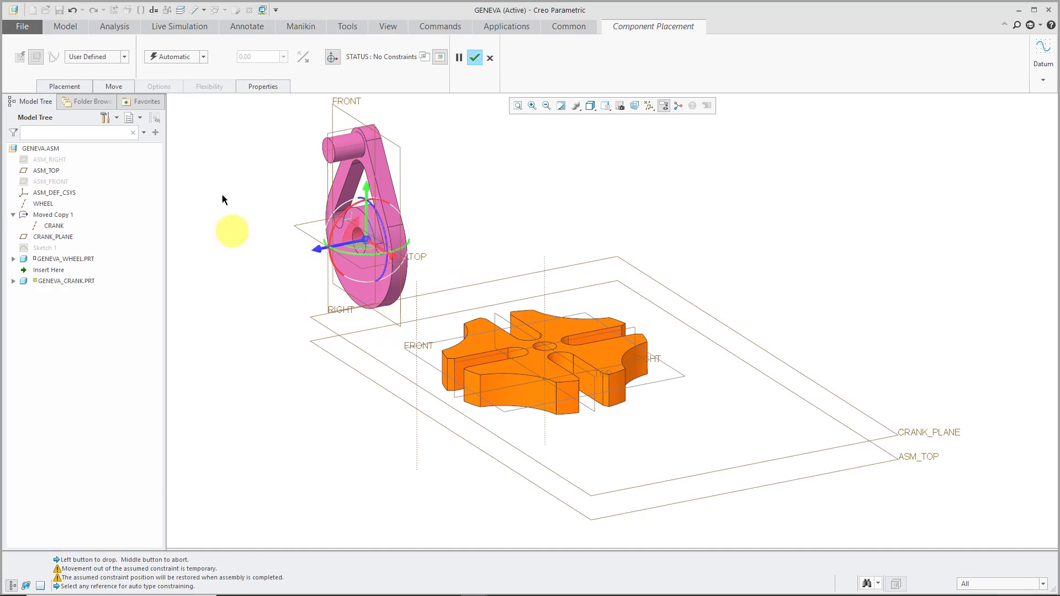
pyautogui.click(96, 57)
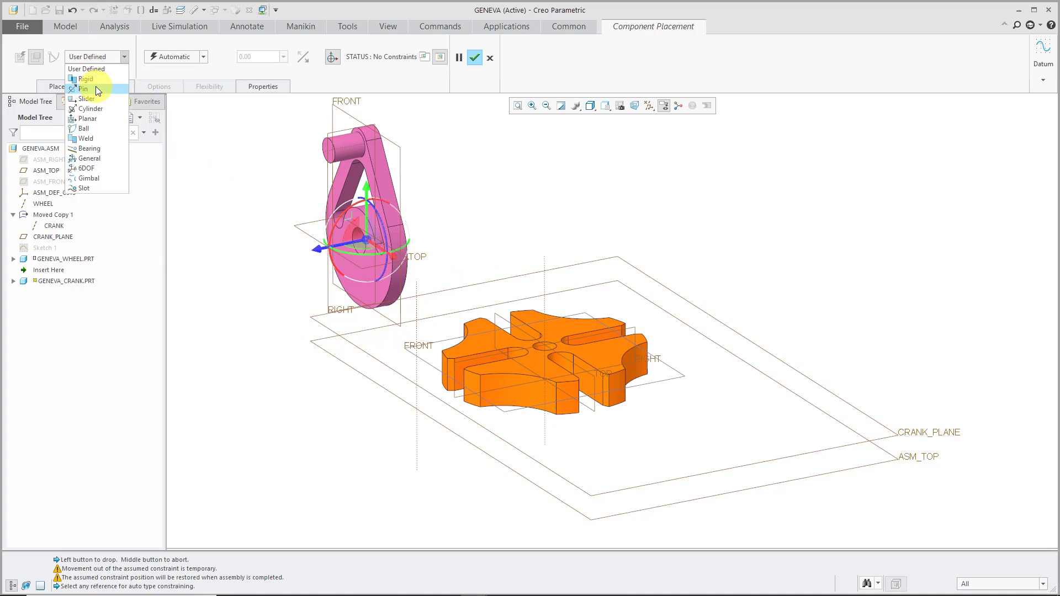
pyautogui.click(82, 87)
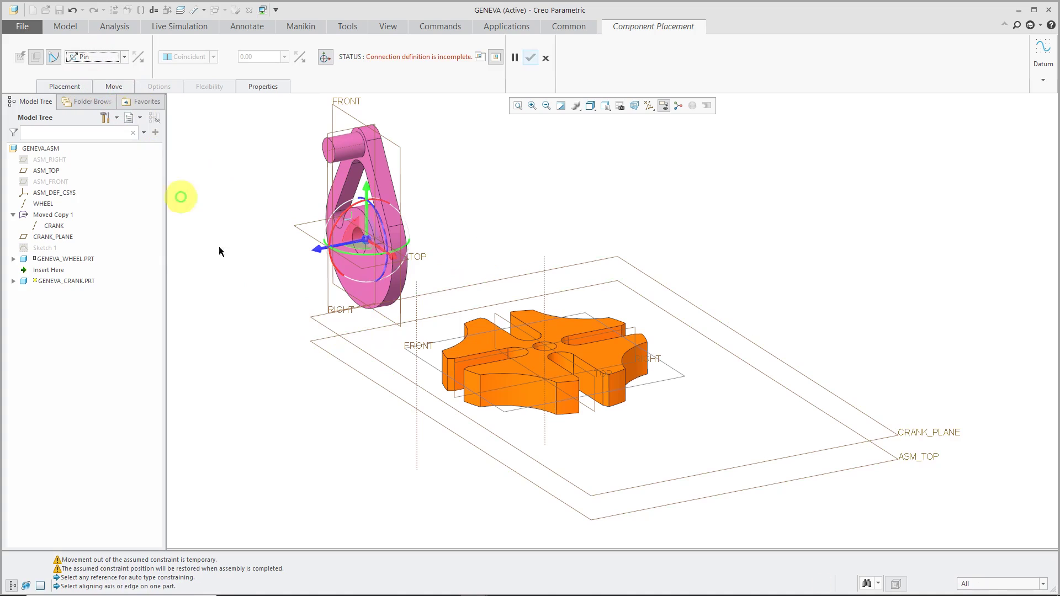
# Step: Align the axis of the crank's round hub hole with the assembly's CRANK axis
pyautogui.click(414, 376)
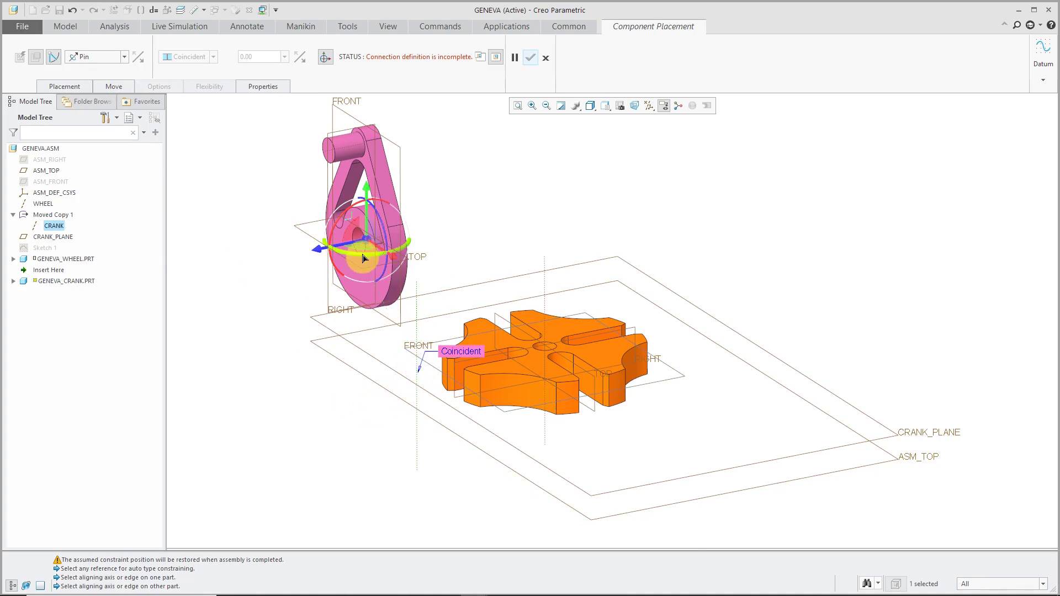
pyautogui.scroll(5, 360, 244)
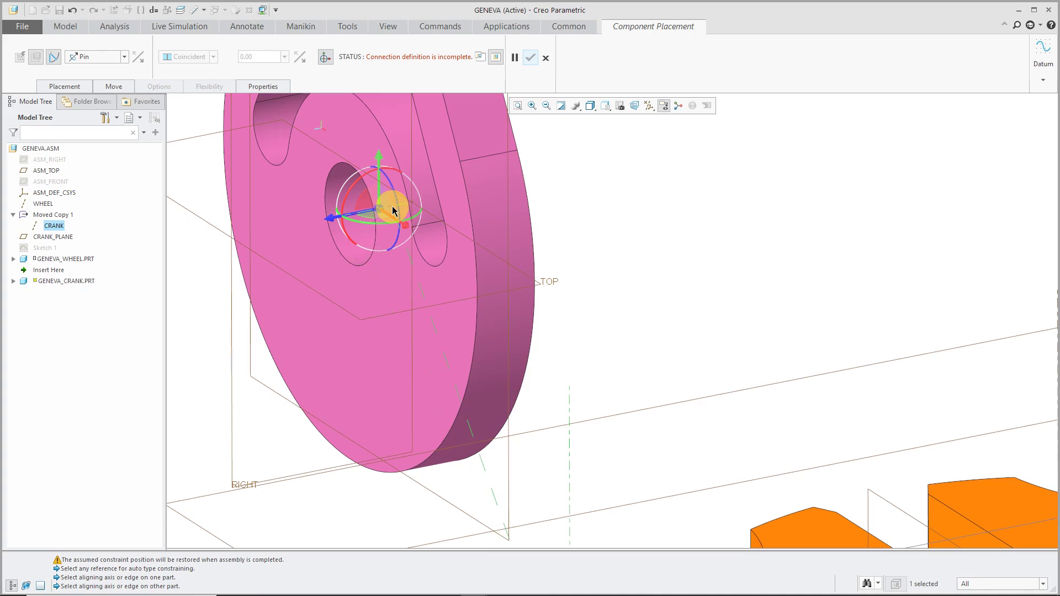
pyautogui.scroll(-5, 393, 210)
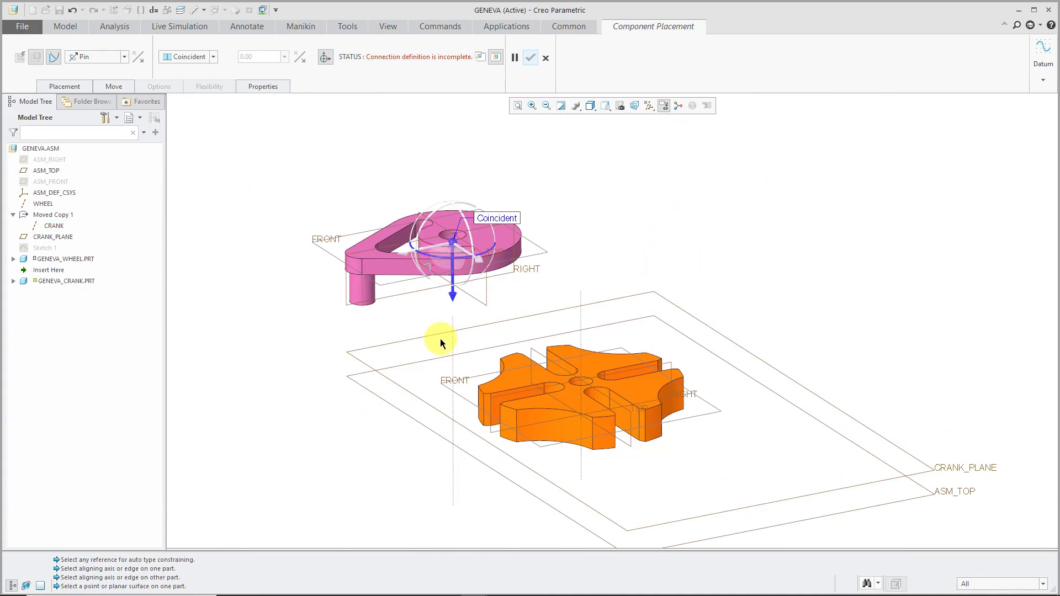
# Step: Make the crank's FRONT plane coincident with CRANK_PLANE and accept the crank's placement
pyautogui.click(339, 332)
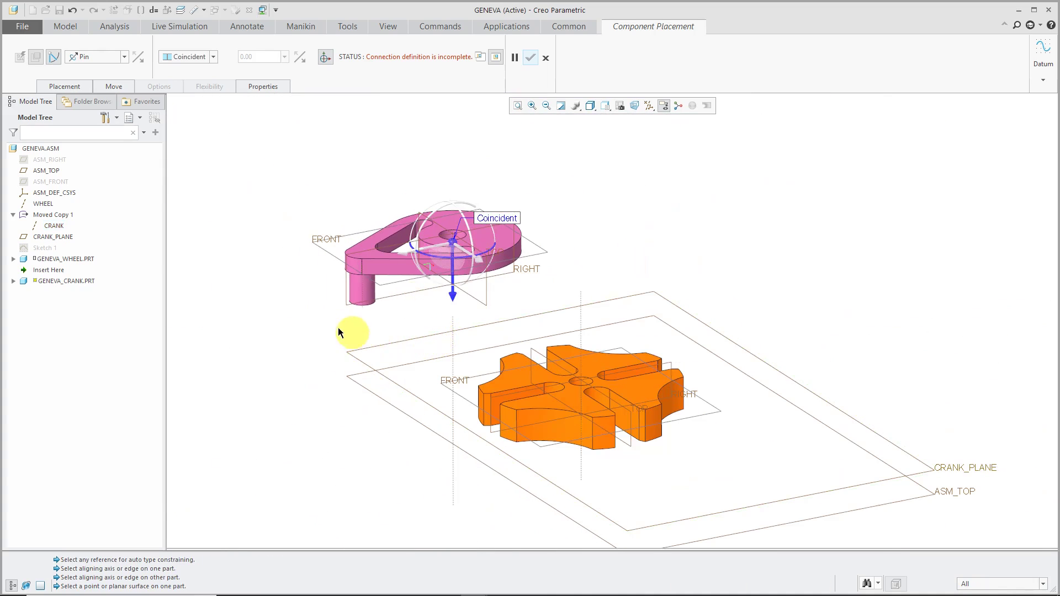
pyautogui.click(322, 247)
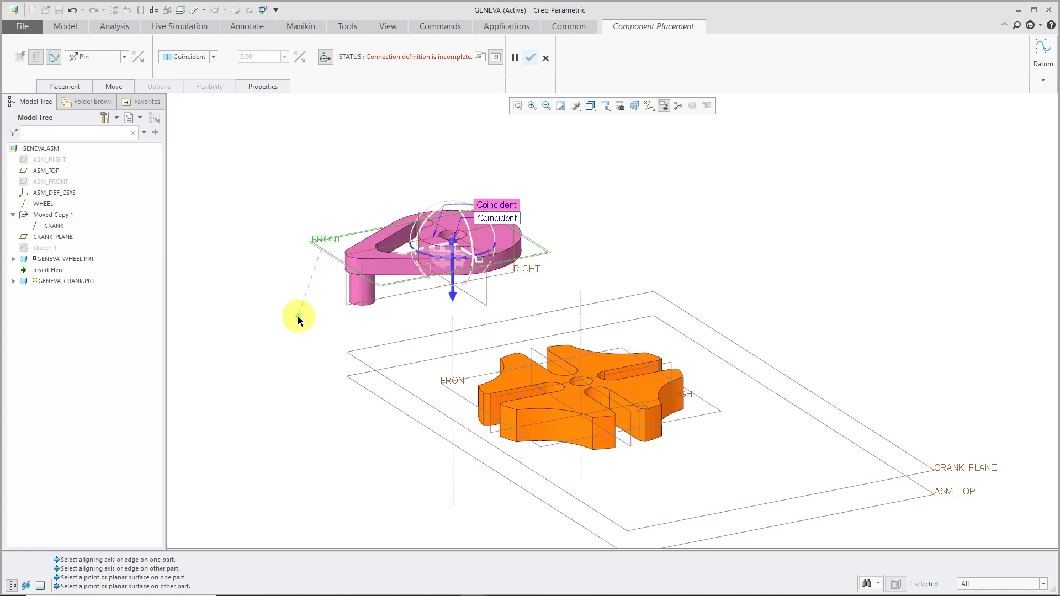
pyautogui.click(367, 345)
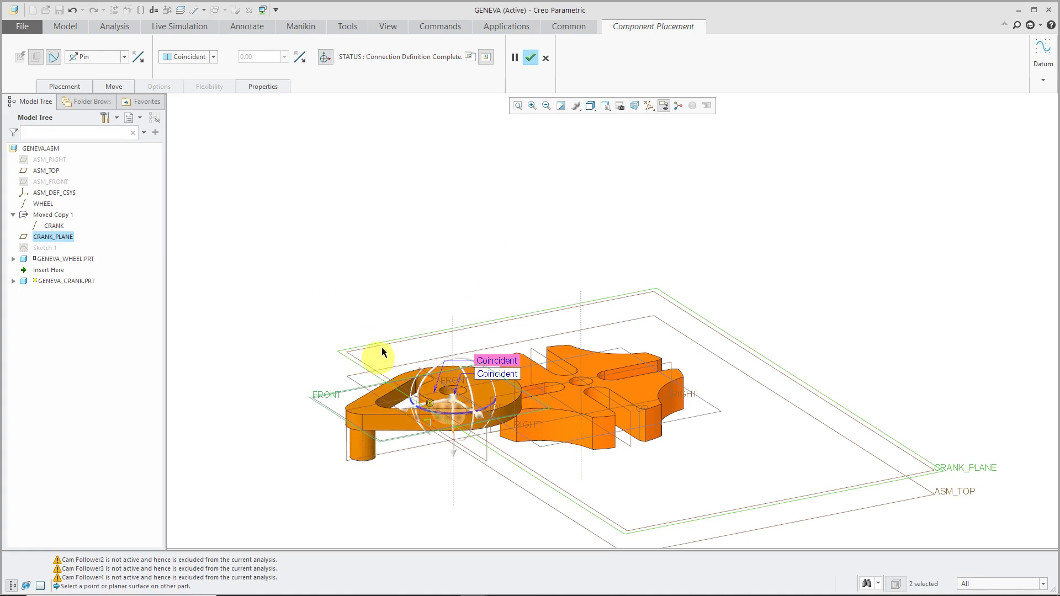
pyautogui.click(529, 59)
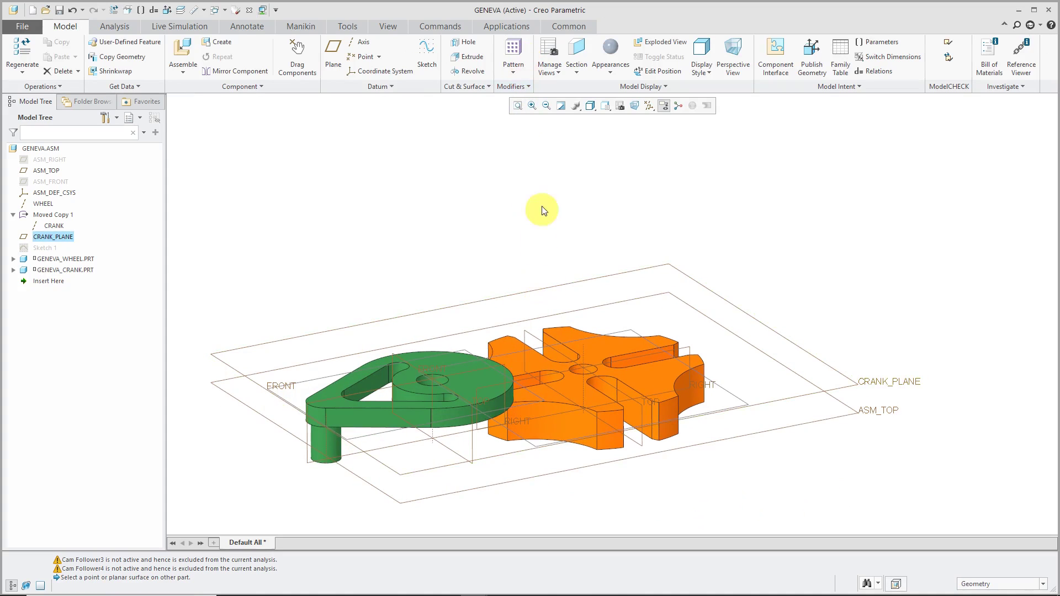
# Step: Hide the datum planes and axes in the assembly view
pyautogui.click(648, 106)
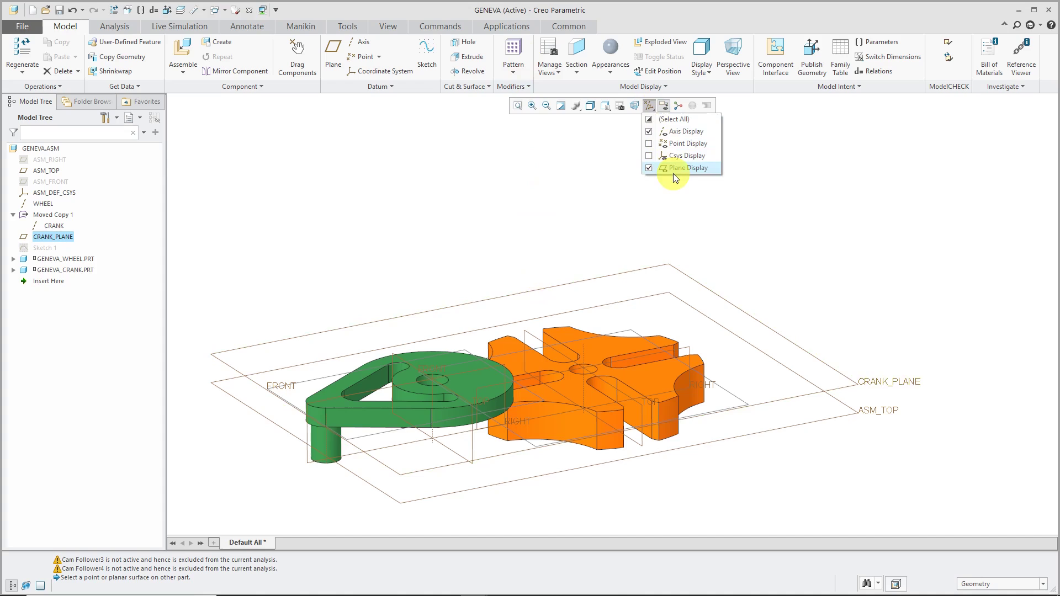
pyautogui.click(673, 167)
pyautogui.click(675, 133)
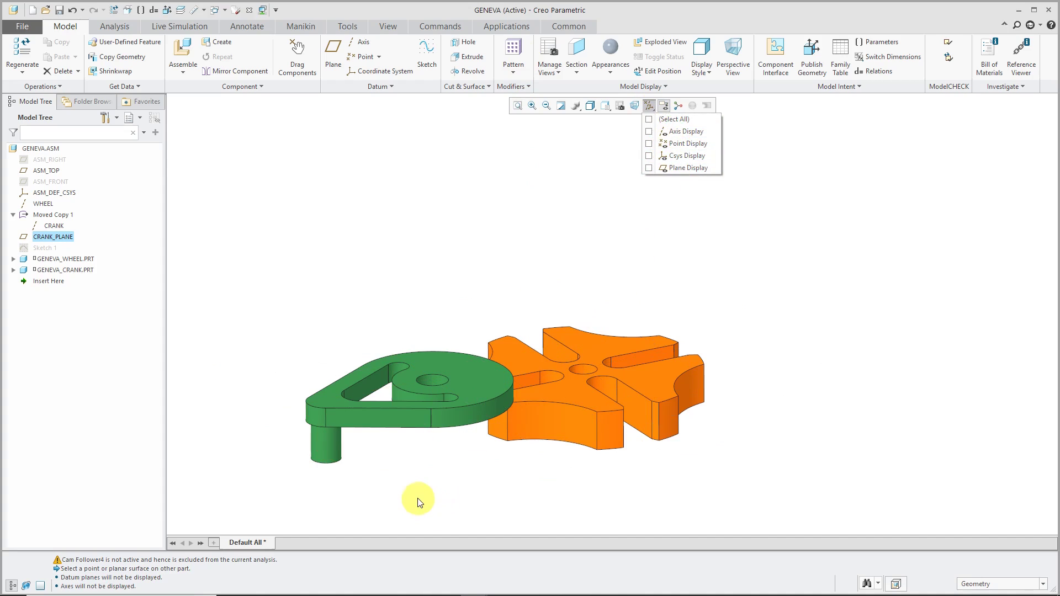
pyautogui.scroll(3, 406, 492)
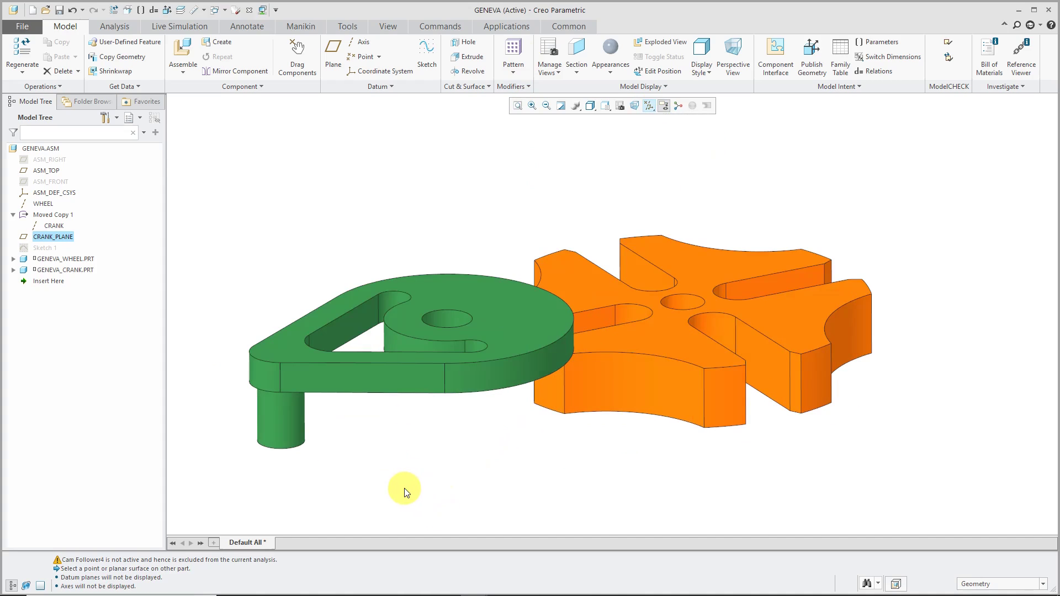
# Step: Rotate the crank about its axis until its peg sits in front of the wheel, and test the wheel's rotation
pyautogui.click(296, 65)
pyautogui.click(253, 397)
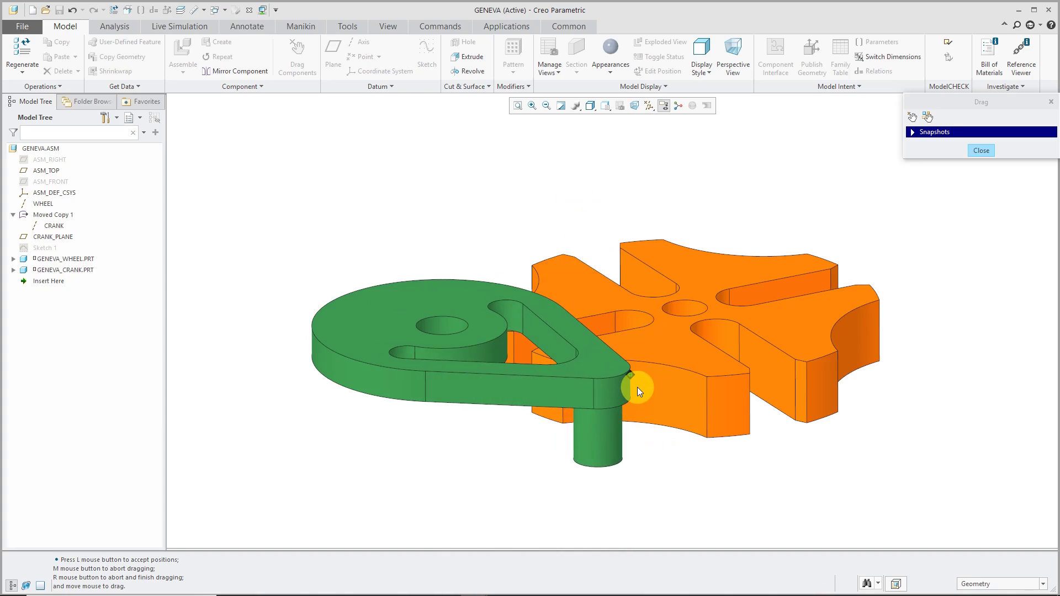
pyautogui.click(637, 386)
pyautogui.click(720, 399)
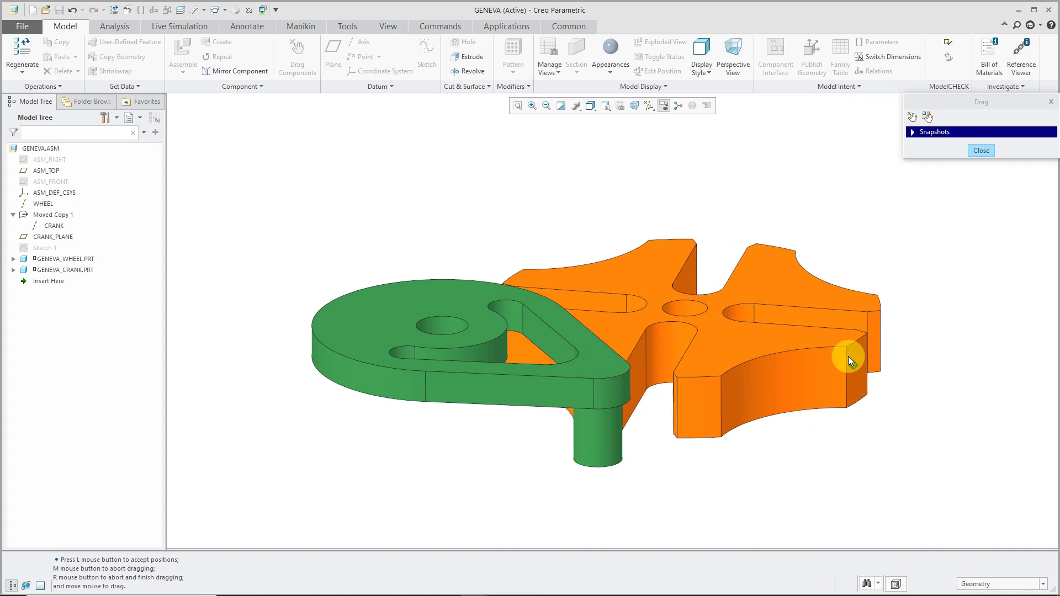
pyautogui.click(847, 356)
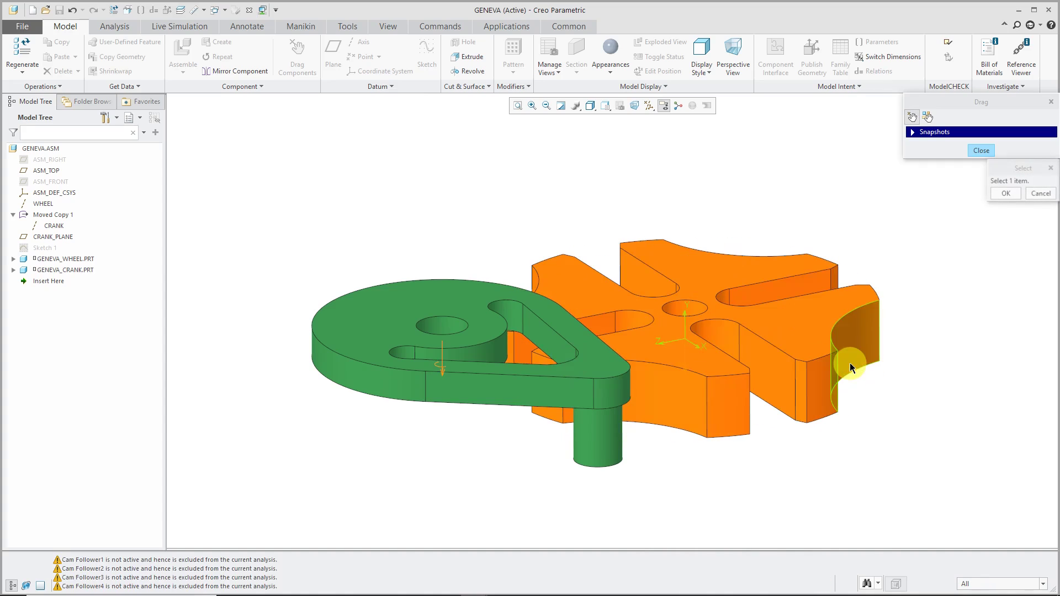
pyautogui.click(981, 150)
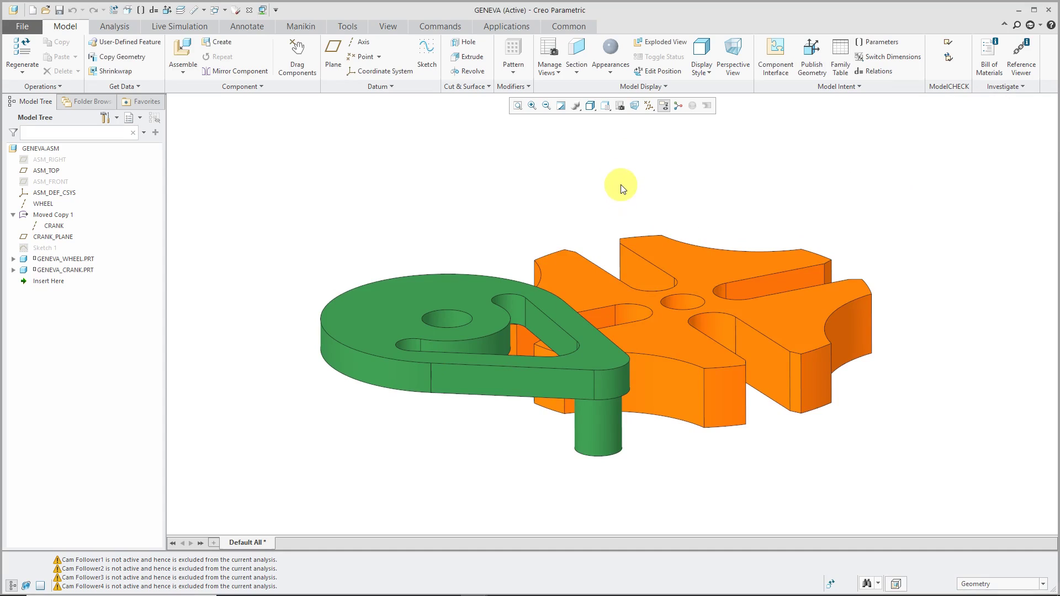
# Step: Switch to the Mechanism application and start a new cam-follower connection
pyautogui.click(505, 26)
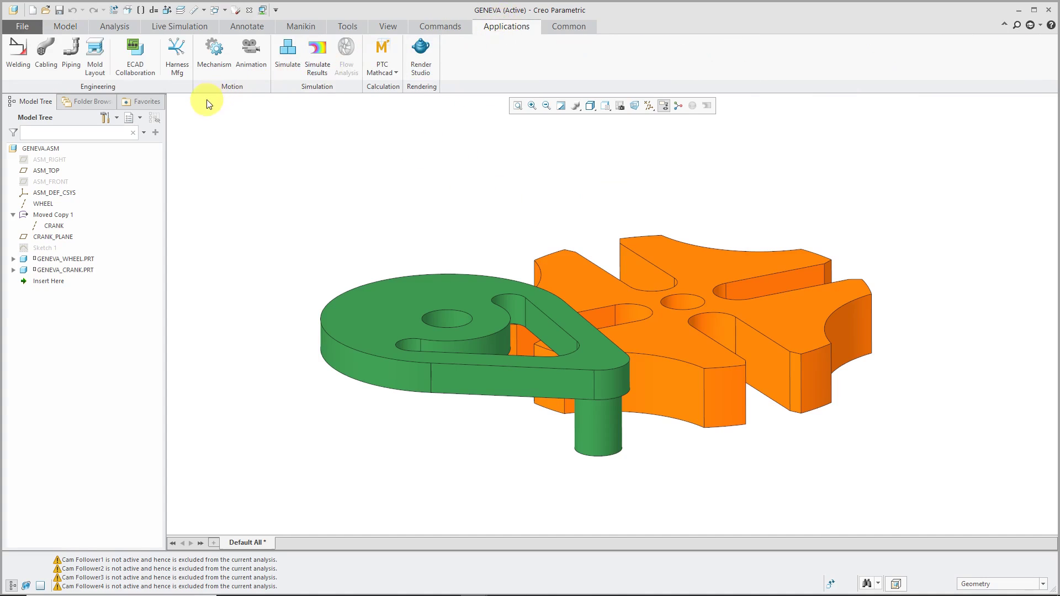
pyautogui.click(216, 55)
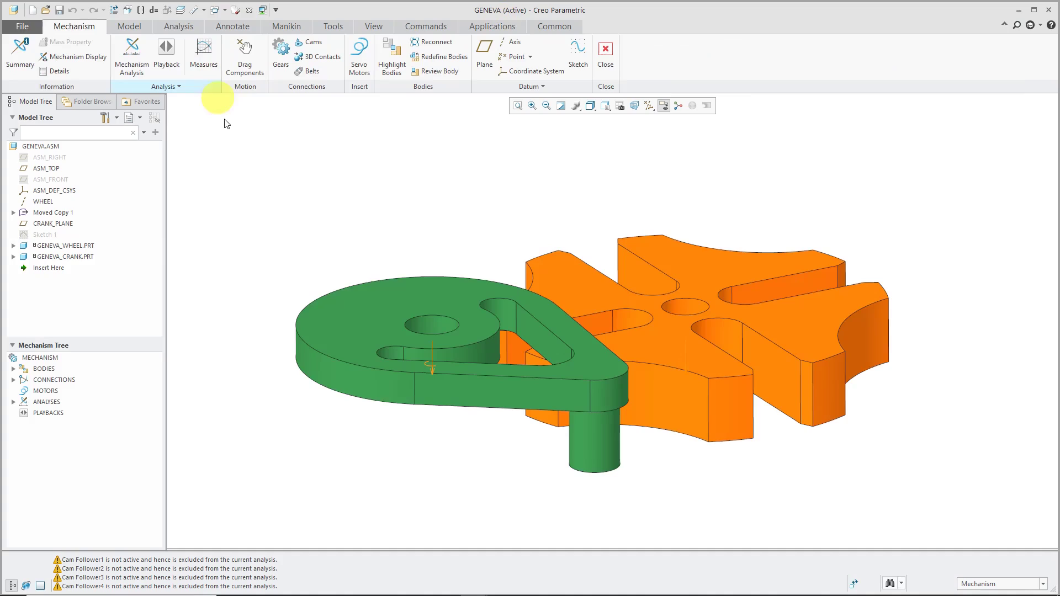
pyautogui.click(313, 42)
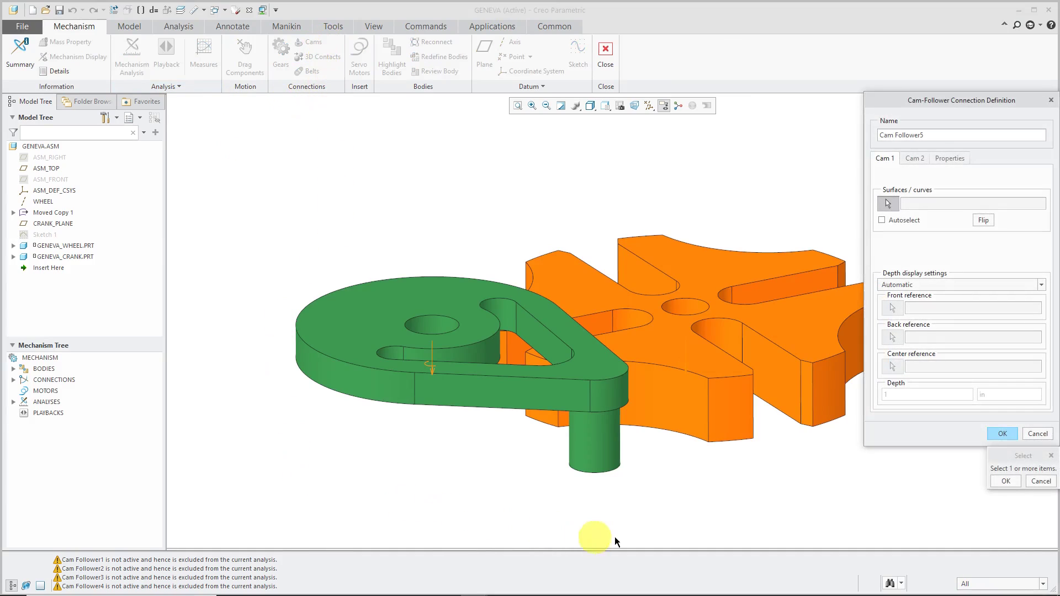
# Step: Define Cam 1 of the connection from the crank peg's cylindrical surface, with Autoselect enabled
pyautogui.click(590, 450)
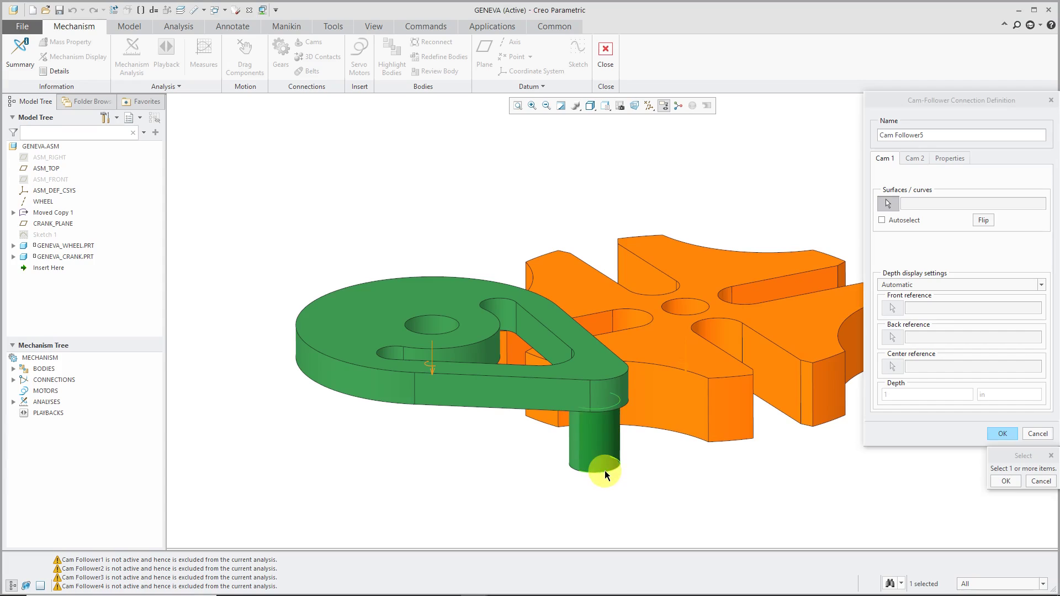
pyautogui.click(882, 219)
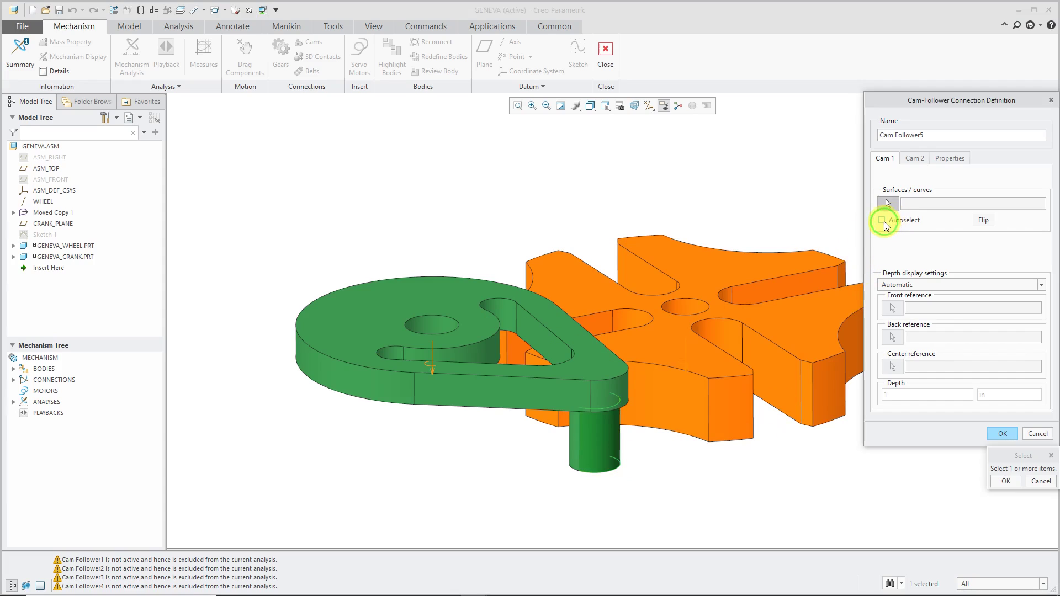
pyautogui.click(815, 395)
pyautogui.click(610, 467)
pyautogui.click(613, 457)
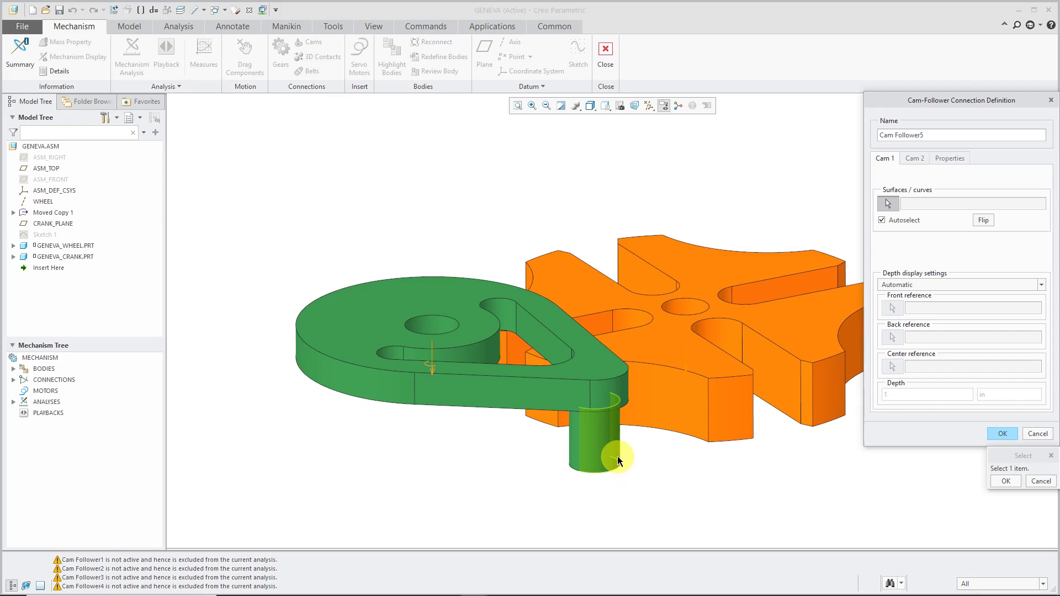
pyautogui.scroll(-2, 634, 479)
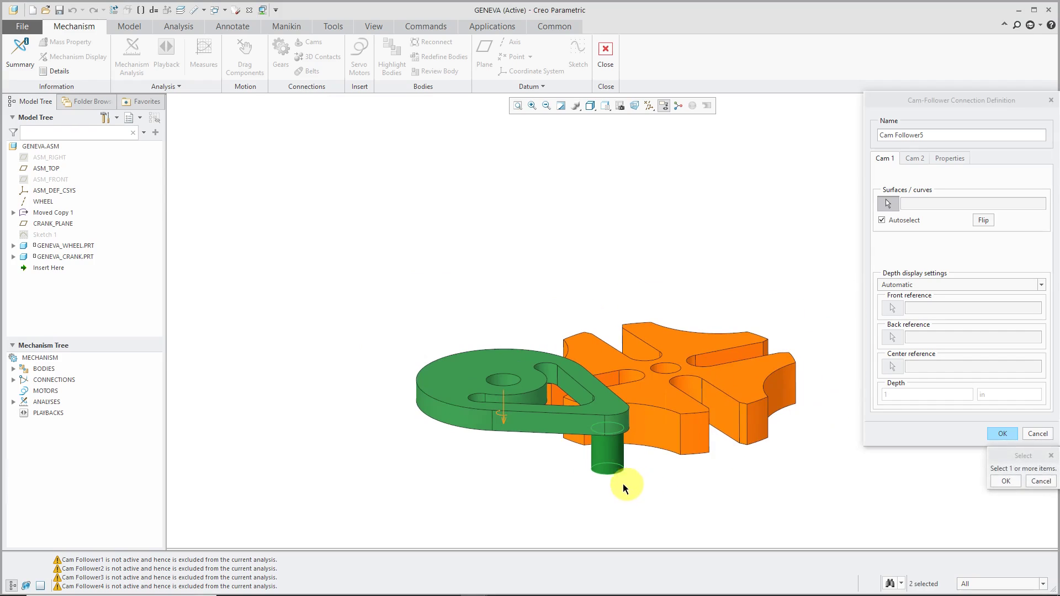
pyautogui.moveTo(622, 483); pyautogui.dragTo(591, 428, button='middle')
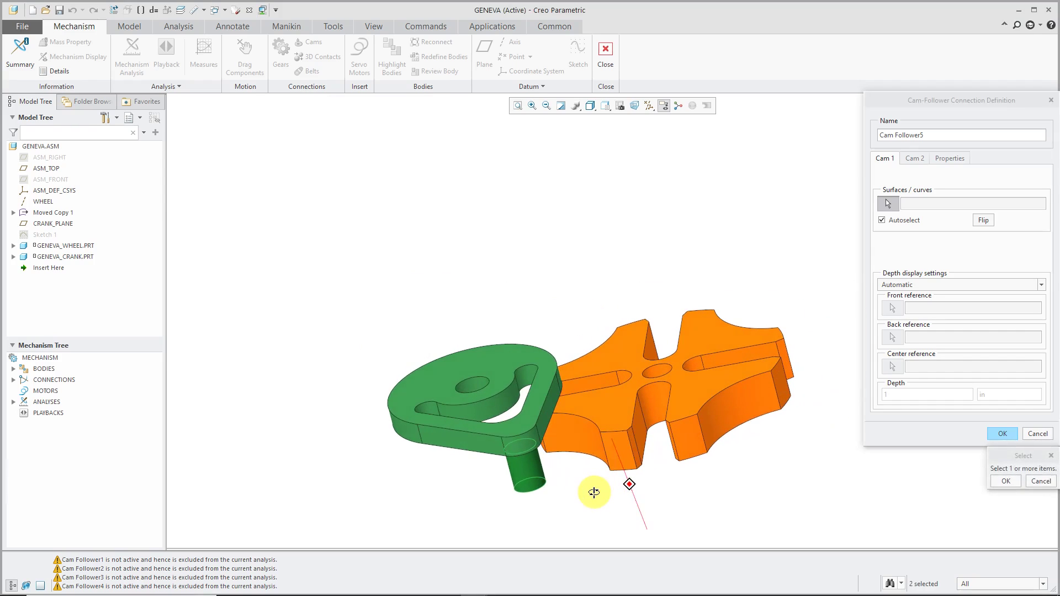
pyautogui.click(917, 157)
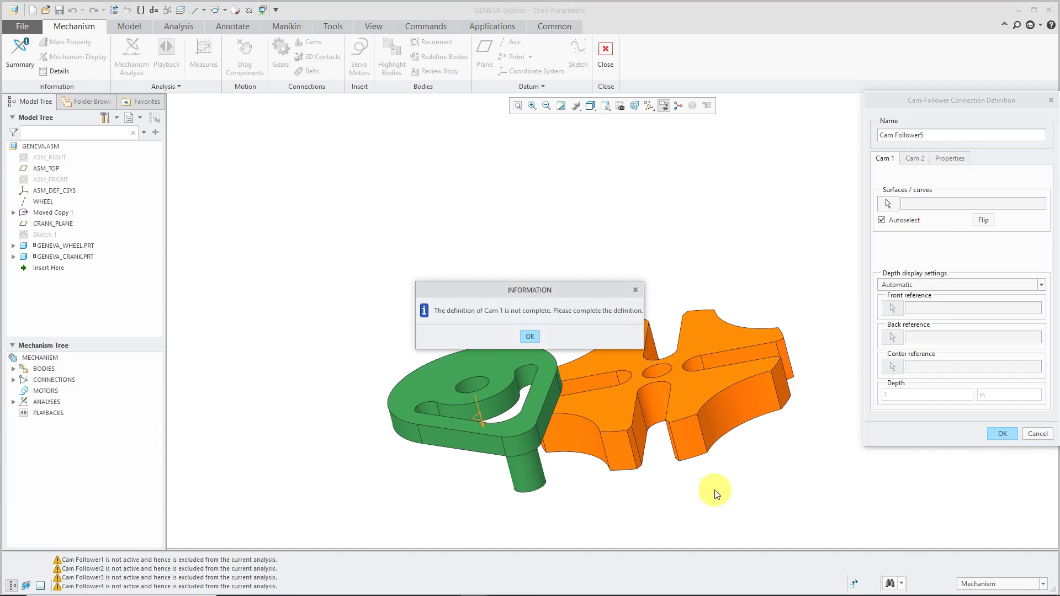
pyautogui.click(530, 337)
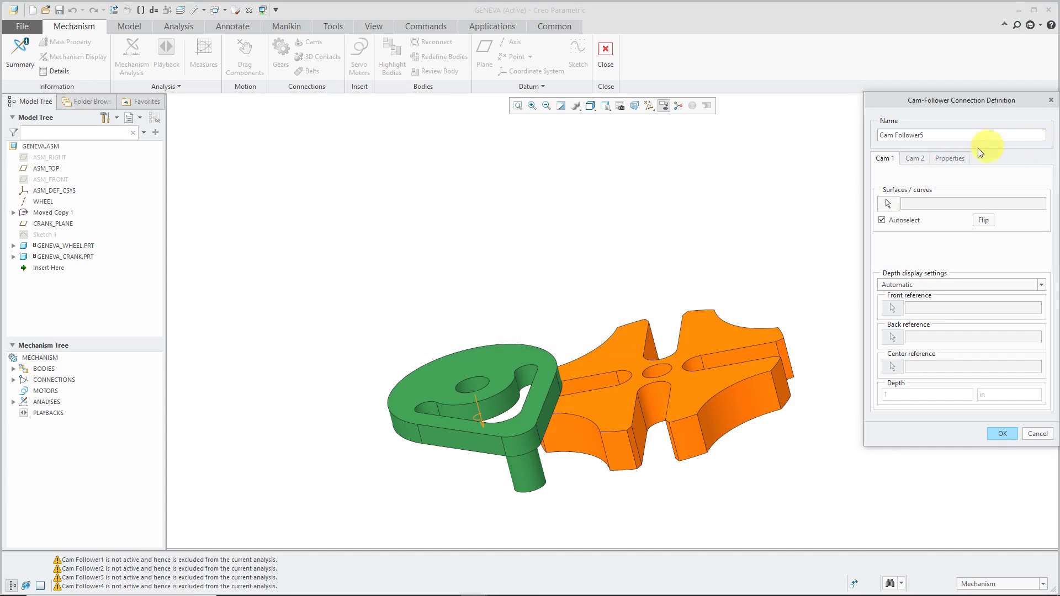
pyautogui.click(917, 158)
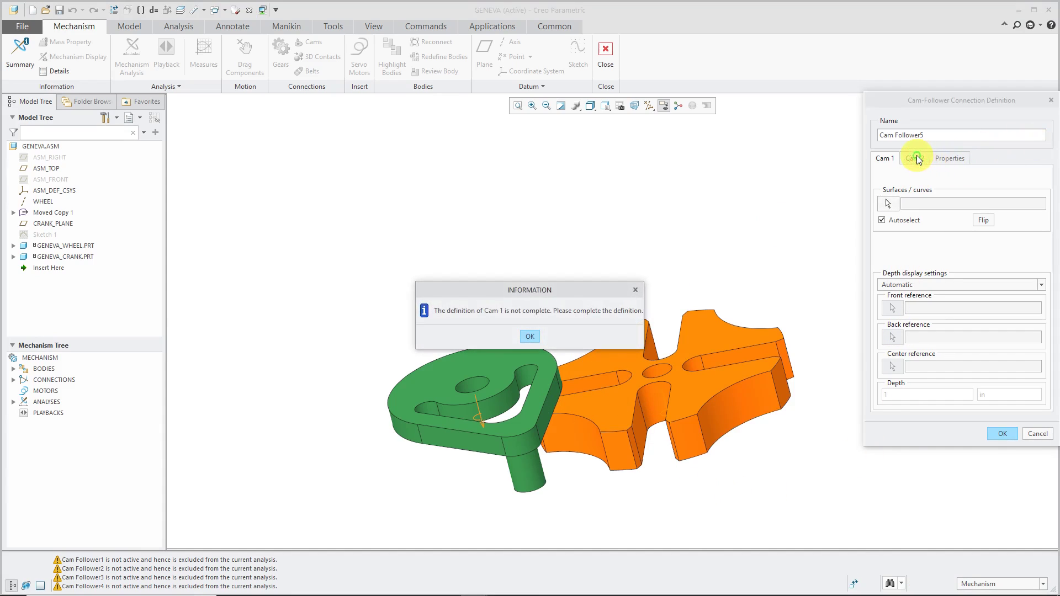
pyautogui.click(530, 334)
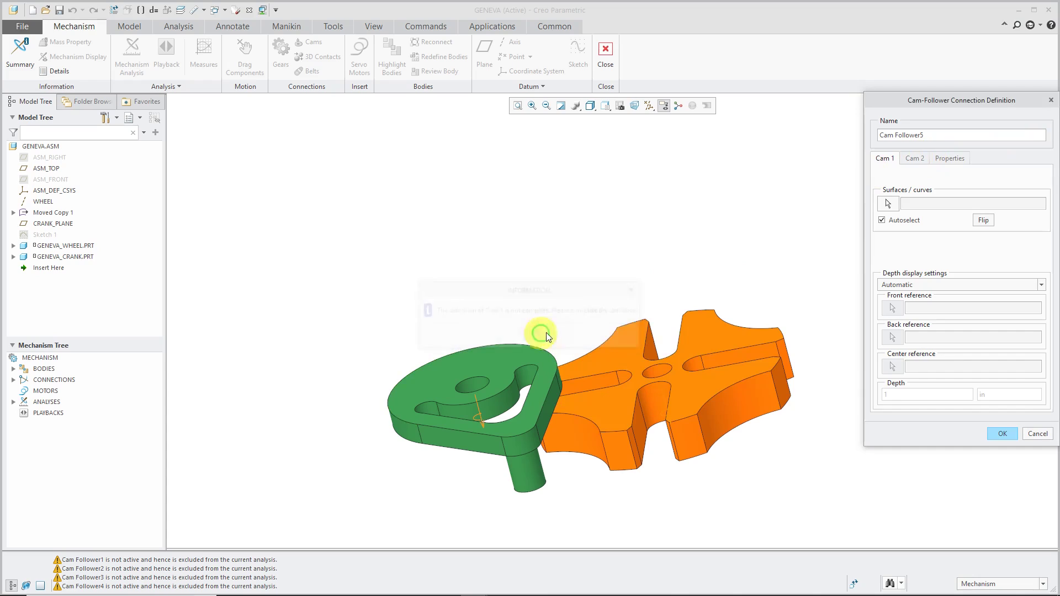
pyautogui.click(891, 203)
pyautogui.click(529, 474)
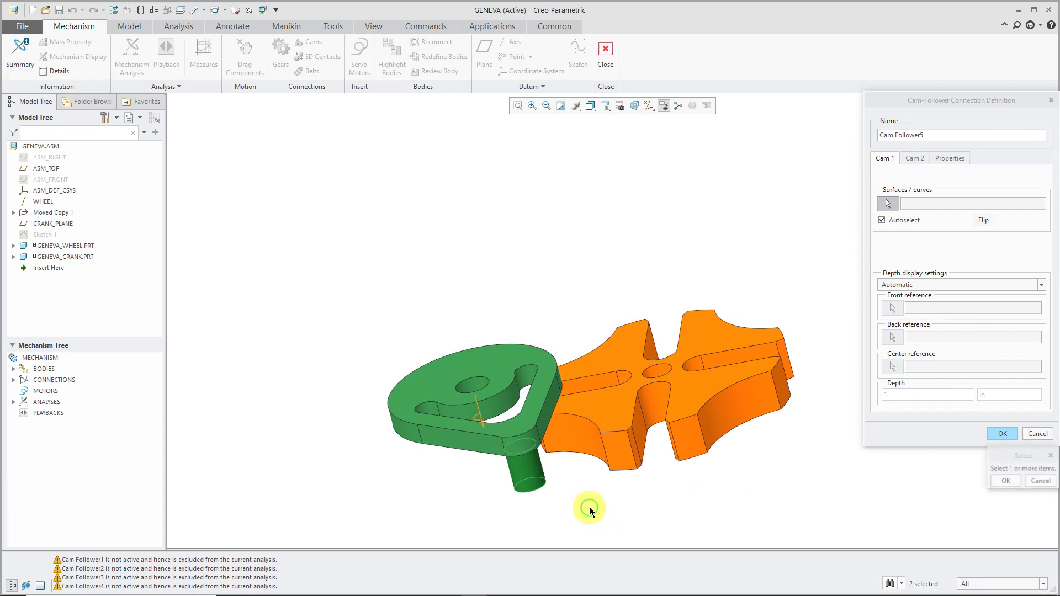
pyautogui.click(1006, 481)
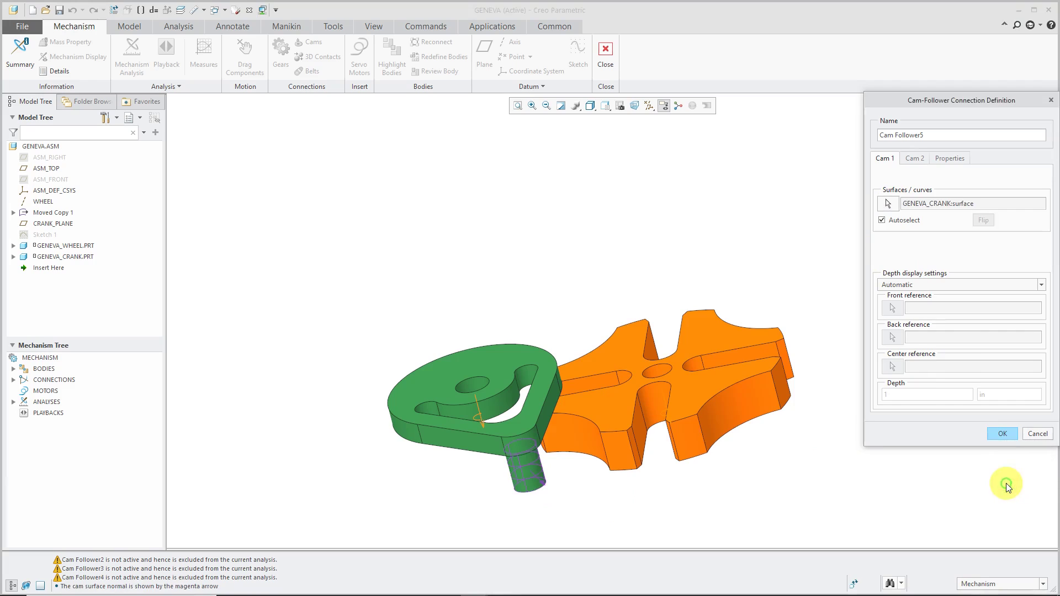
# Step: Define Cam 2 from the wheel slot nearest the peg, using both side walls, the rounded end and the small faces at its mouth
pyautogui.click(914, 158)
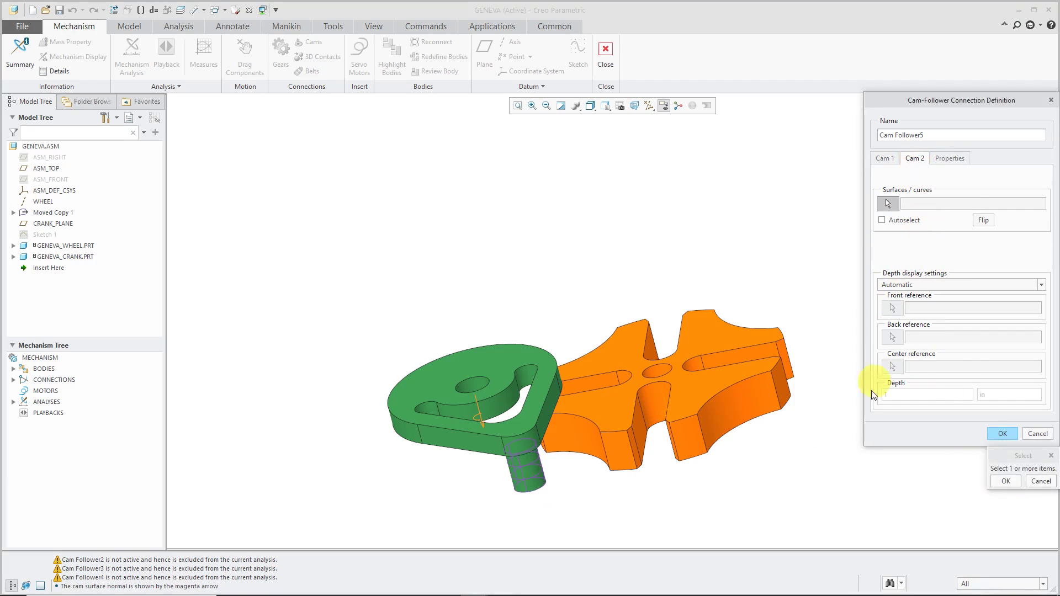
pyautogui.scroll(5, 658, 464)
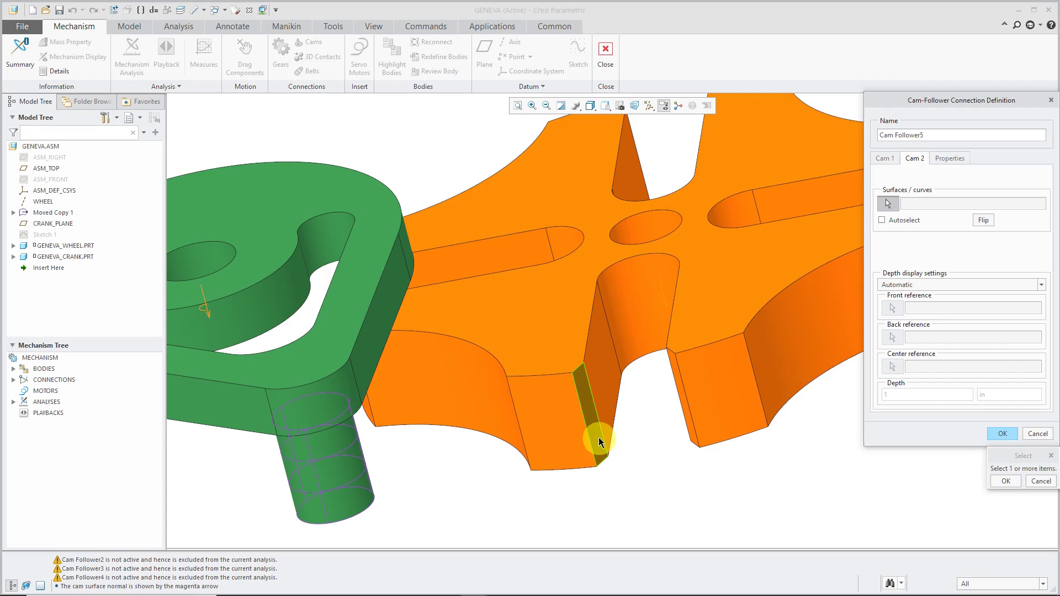
pyautogui.click(611, 423)
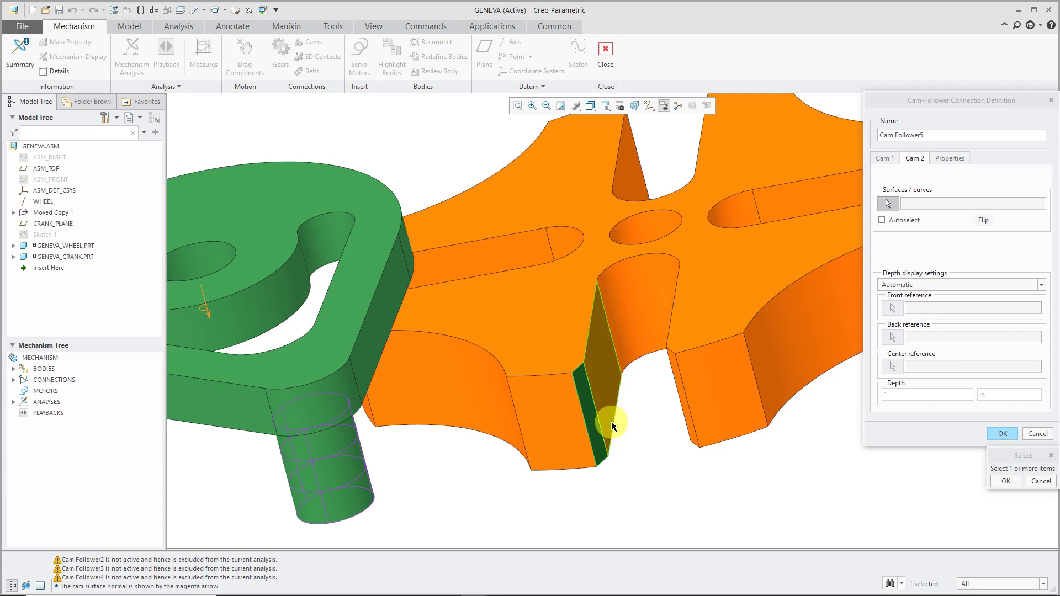
pyautogui.keyDown('ctrl'); pyautogui.click(635, 348); pyautogui.keyUp('ctrl')
pyautogui.keyDown('ctrl'); pyautogui.click(637, 336); pyautogui.keyUp('ctrl')
pyautogui.moveTo(637, 336); pyautogui.dragTo(684, 359, button='middle')
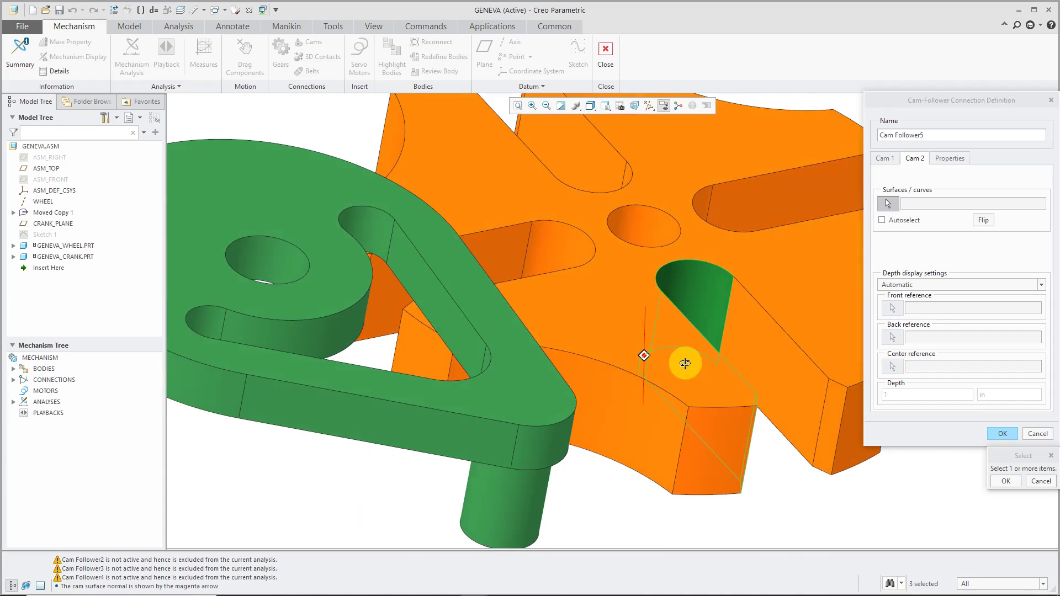
pyautogui.keyDown('ctrl'); pyautogui.click(779, 373); pyautogui.keyUp('ctrl')
pyautogui.keyDown('ctrl'); pyautogui.click(839, 412); pyautogui.keyUp('ctrl')
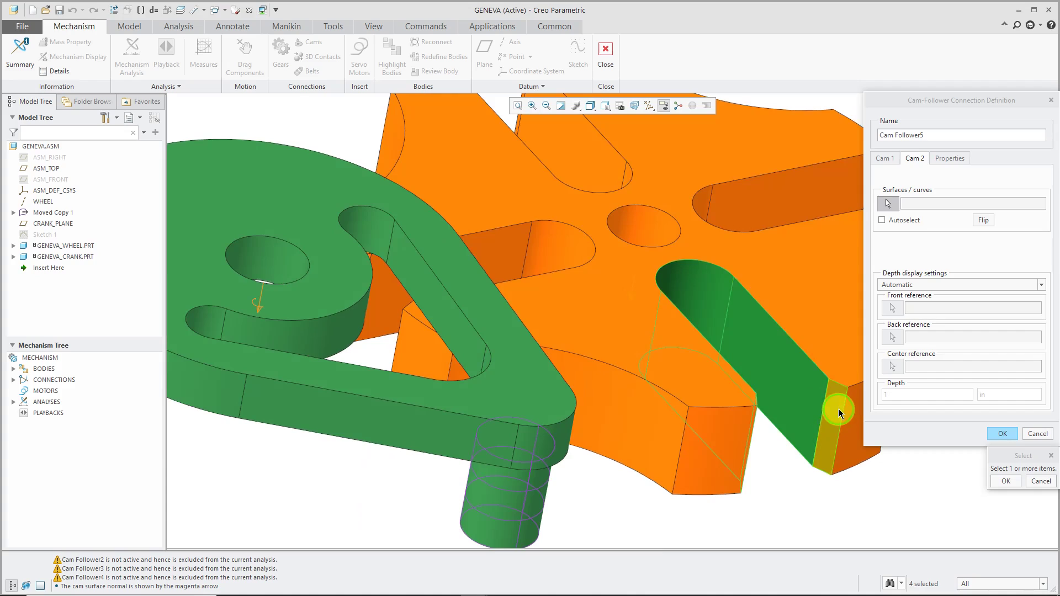
pyautogui.click(1013, 480)
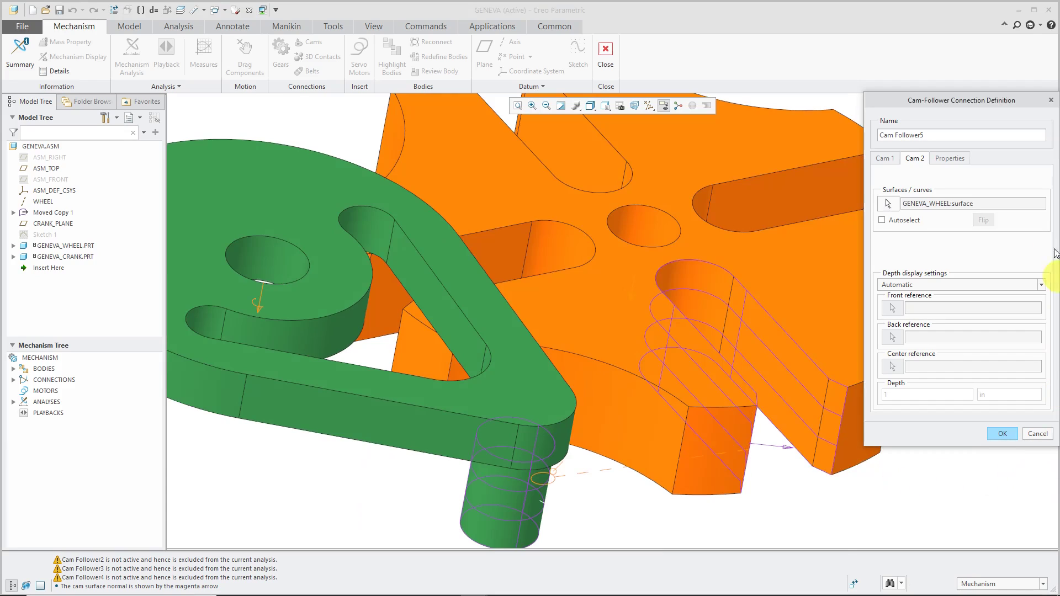
# Step: Enable liftoff for this cam-follower connection and accept its definition
pyautogui.click(952, 160)
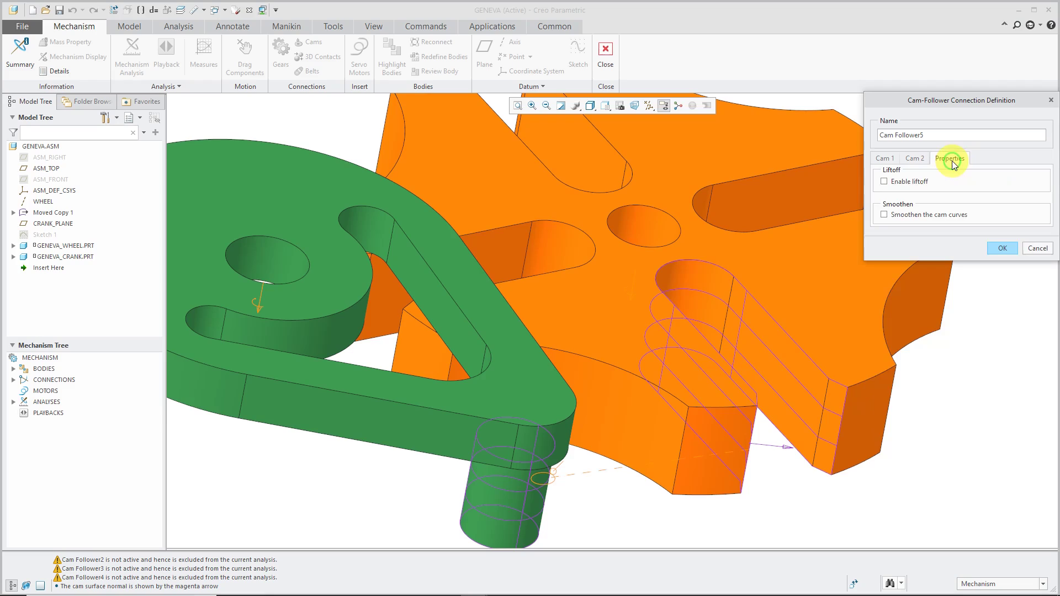
pyautogui.click(884, 181)
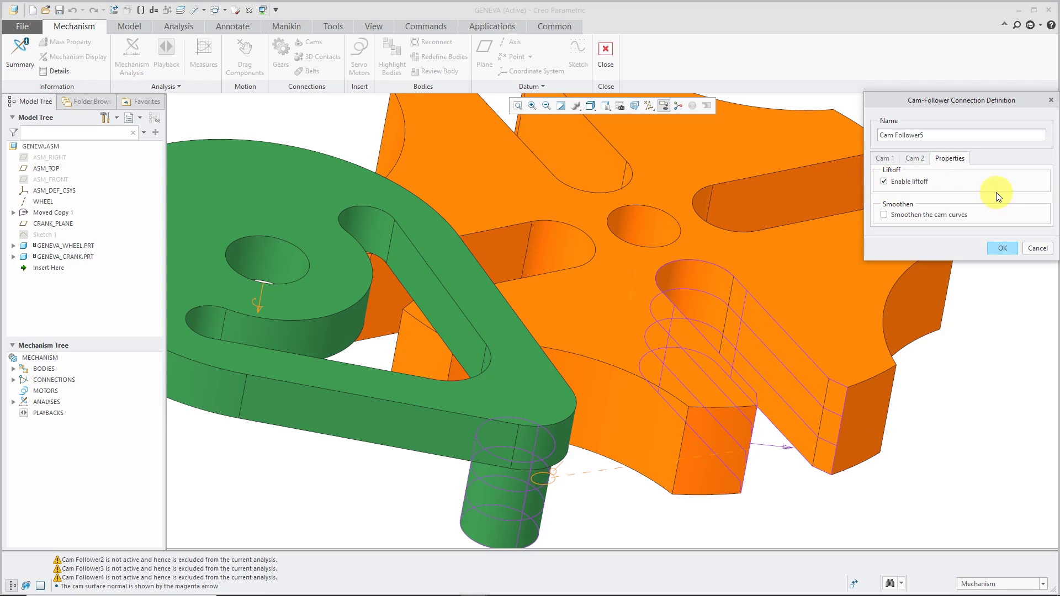
pyautogui.click(1000, 250)
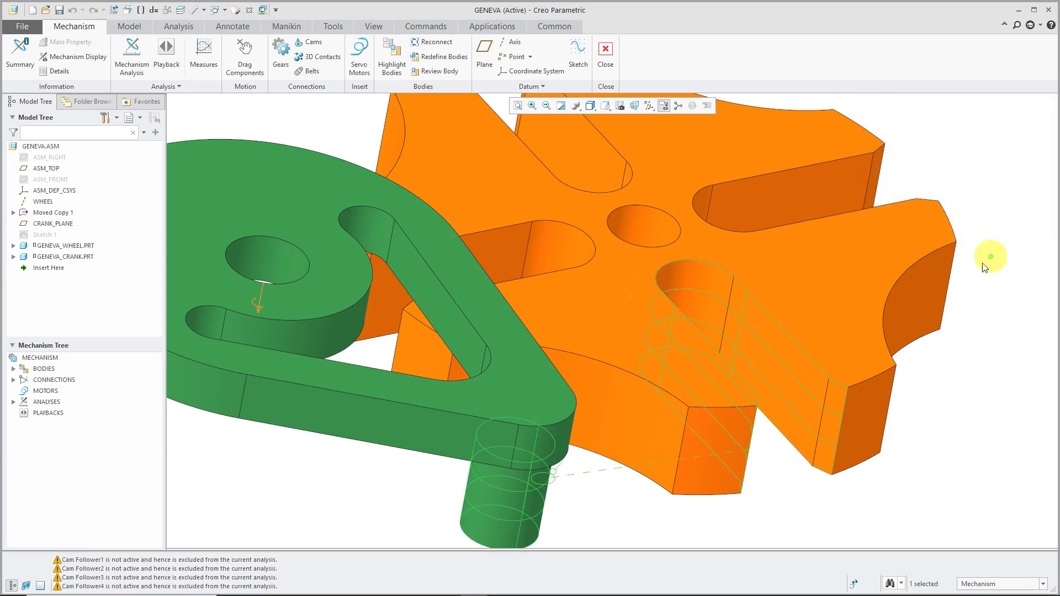
# Step: Start a second cam-follower connection and set the crank peg's cylindrical surface as Cam 1 with Autoselect enabled
pyautogui.scroll(-4, 707, 386)
pyautogui.click(705, 385)
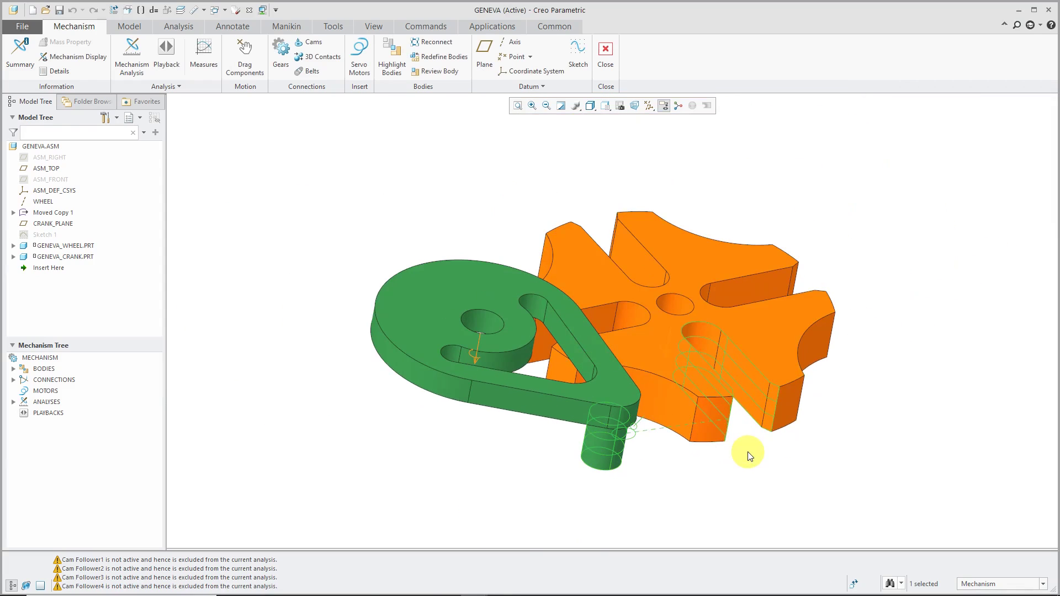
pyautogui.moveTo(742, 450)
pyautogui.mouseDown(button='middle')
pyautogui.moveTo(683, 448)
pyautogui.moveTo(736, 454)
pyautogui.mouseUp(button='middle')
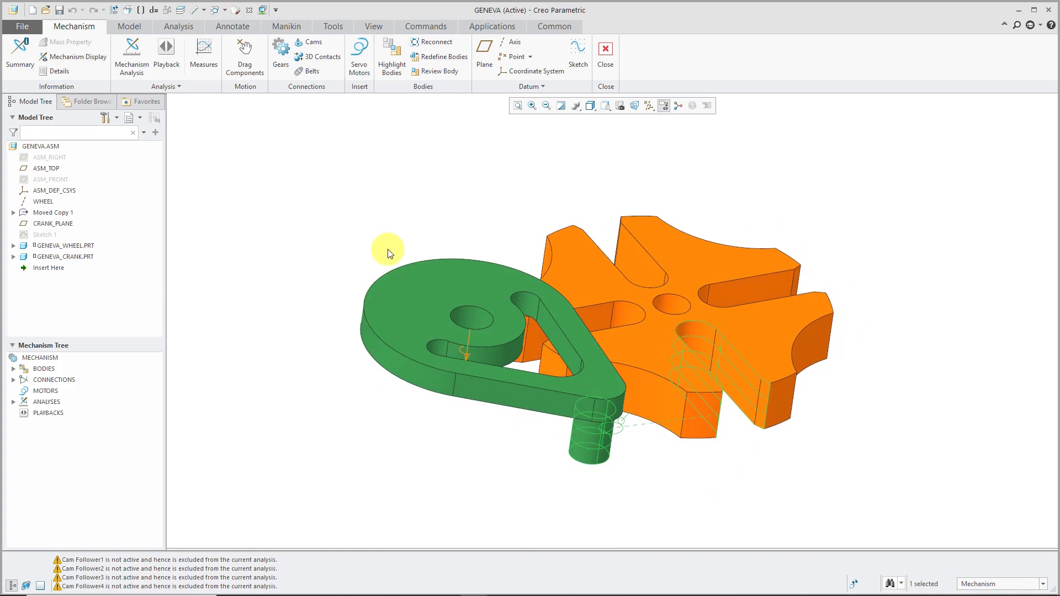
pyautogui.click(310, 45)
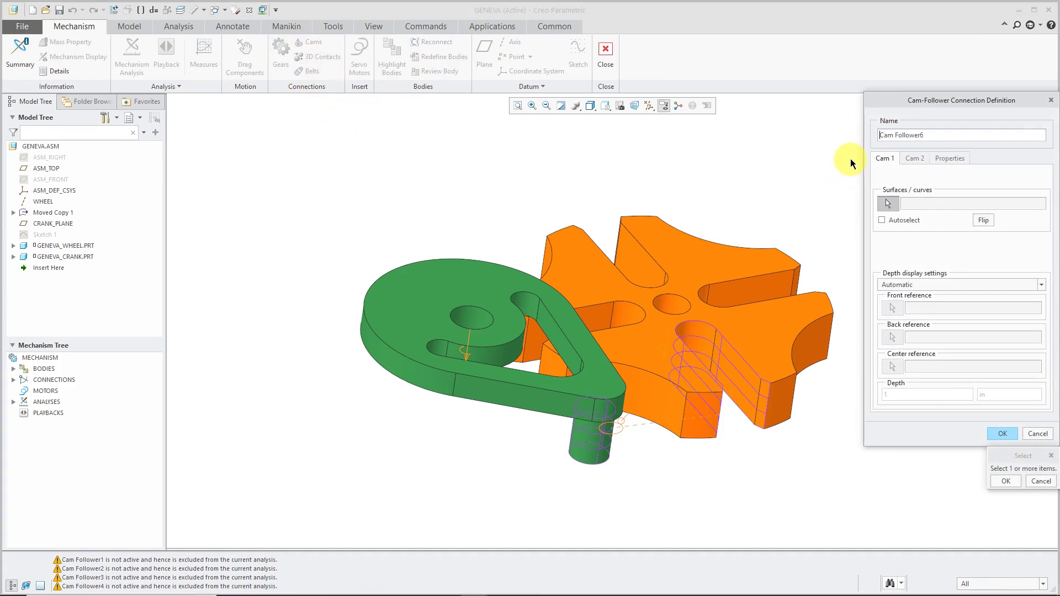
pyautogui.click(881, 221)
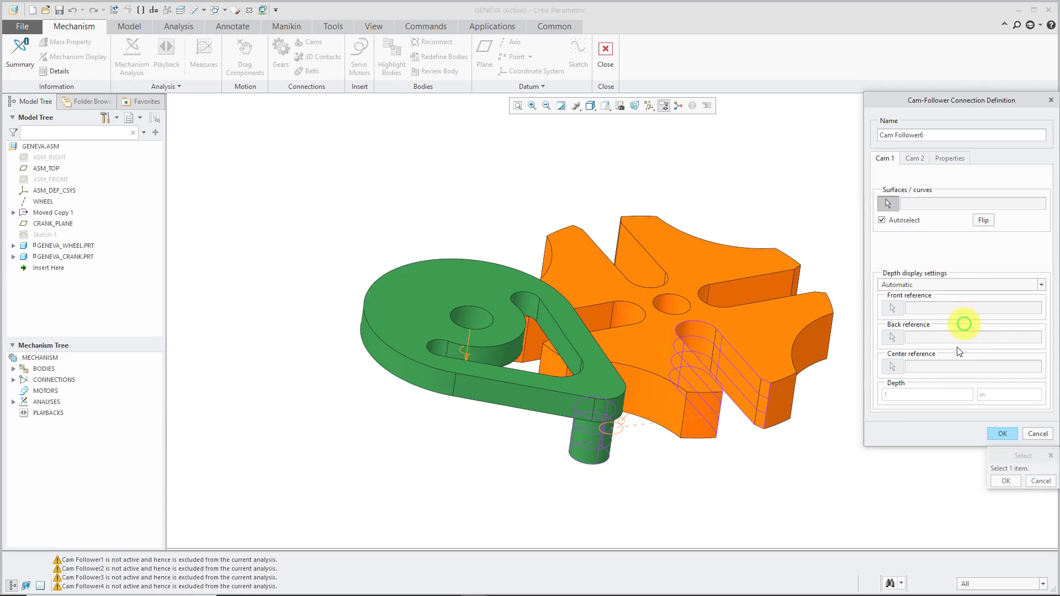
pyautogui.click(587, 445)
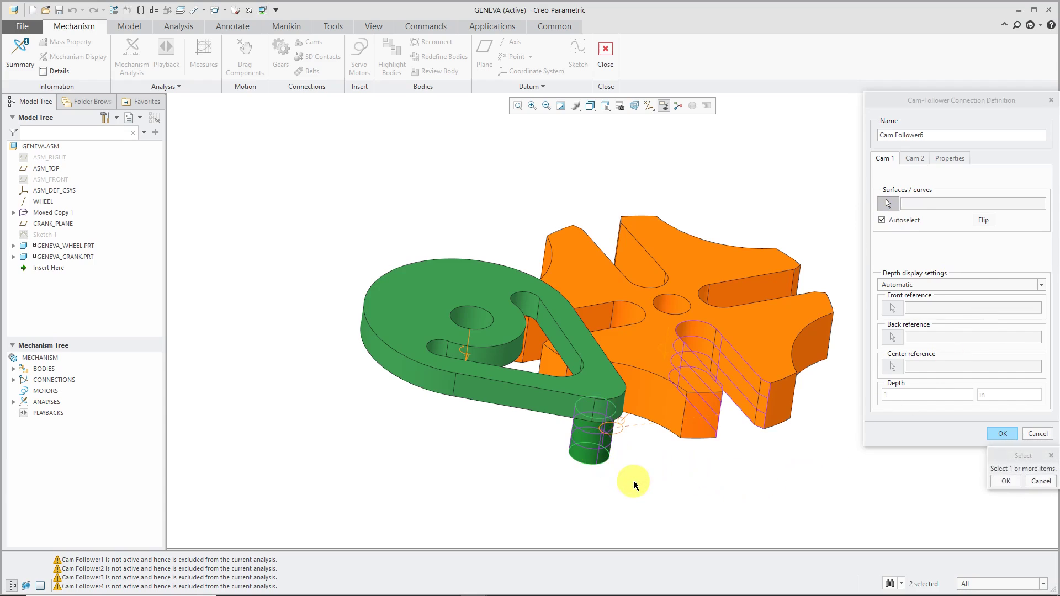
pyautogui.click(1005, 481)
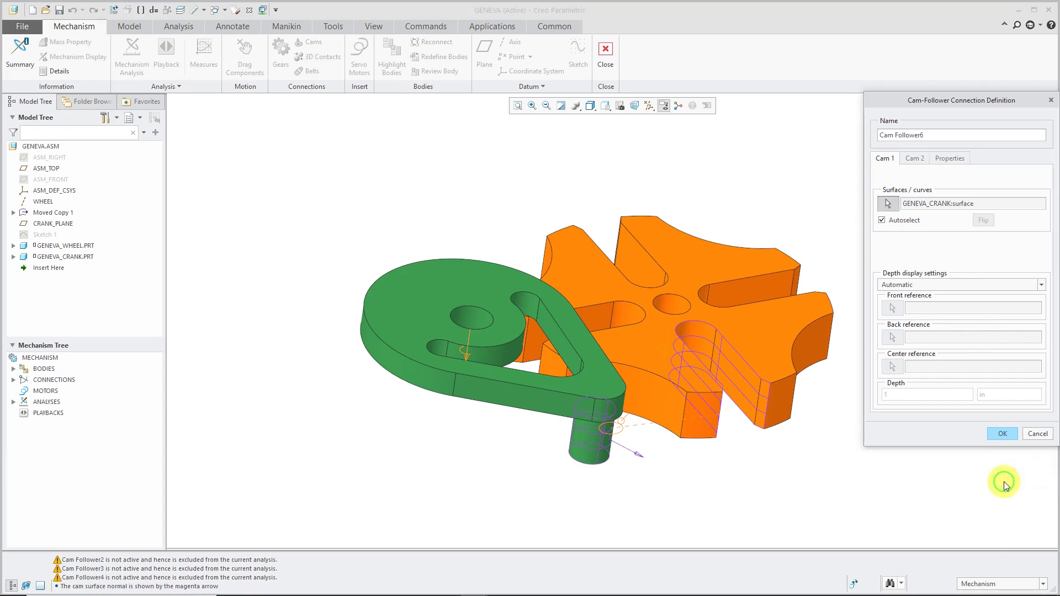
# Step: Define Cam 2 of the second connection from the adjacent wheel slot's side walls, rounded end and small mouth faces
pyautogui.click(921, 160)
pyautogui.moveTo(582, 399); pyautogui.dragTo(468, 436, button='middle')
pyautogui.scroll(3, 425, 398)
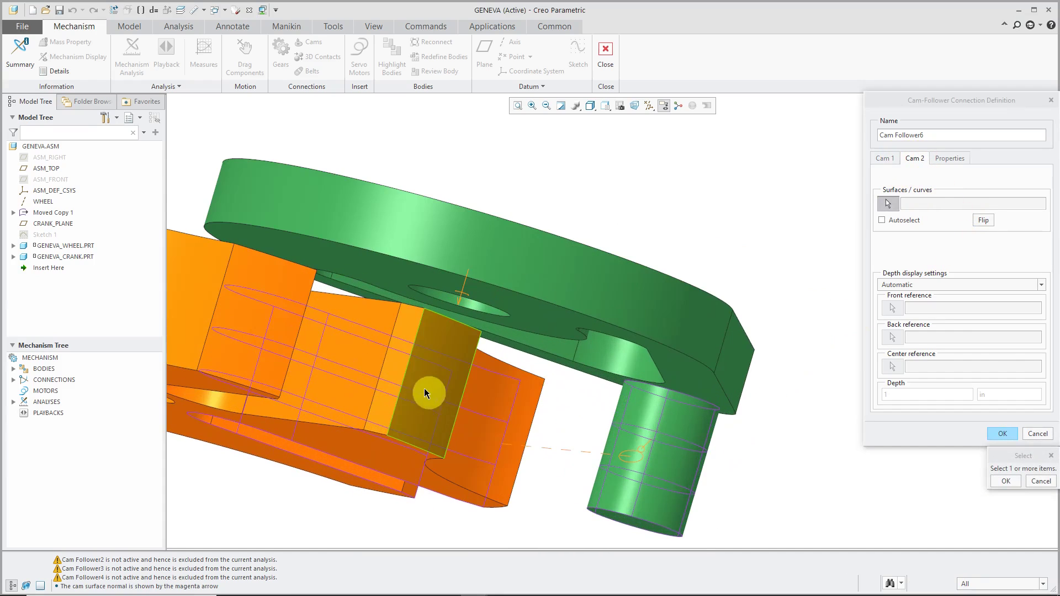
pyautogui.click(396, 374)
pyautogui.keyDown('ctrl'); pyautogui.click(366, 355); pyautogui.keyUp('ctrl')
pyautogui.scroll(3, 399, 360)
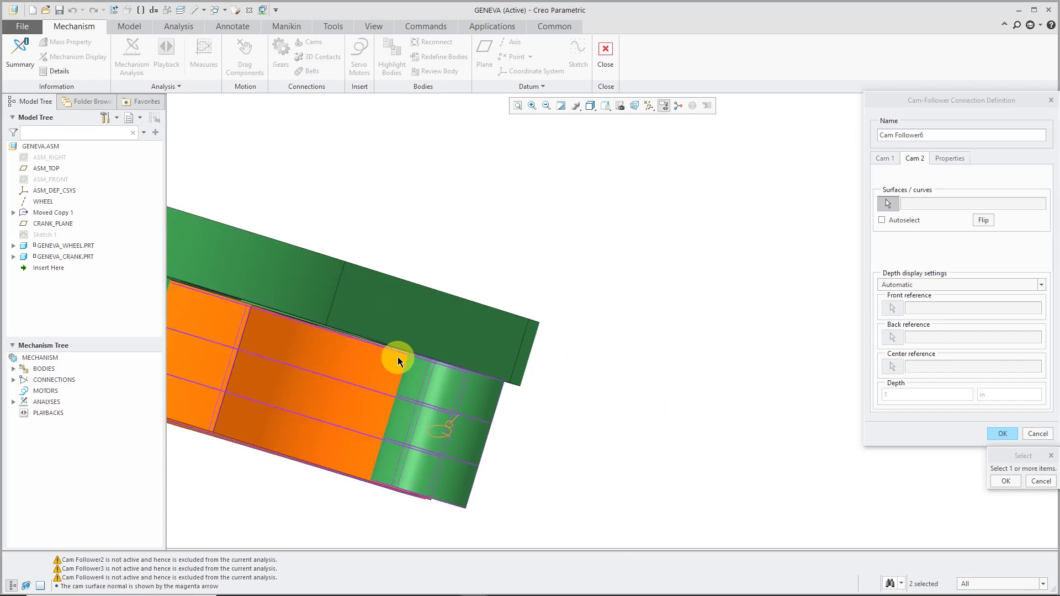
pyautogui.scroll(-3, 397, 357)
pyautogui.moveTo(748, 419); pyautogui.dragTo(458, 409, button='middle')
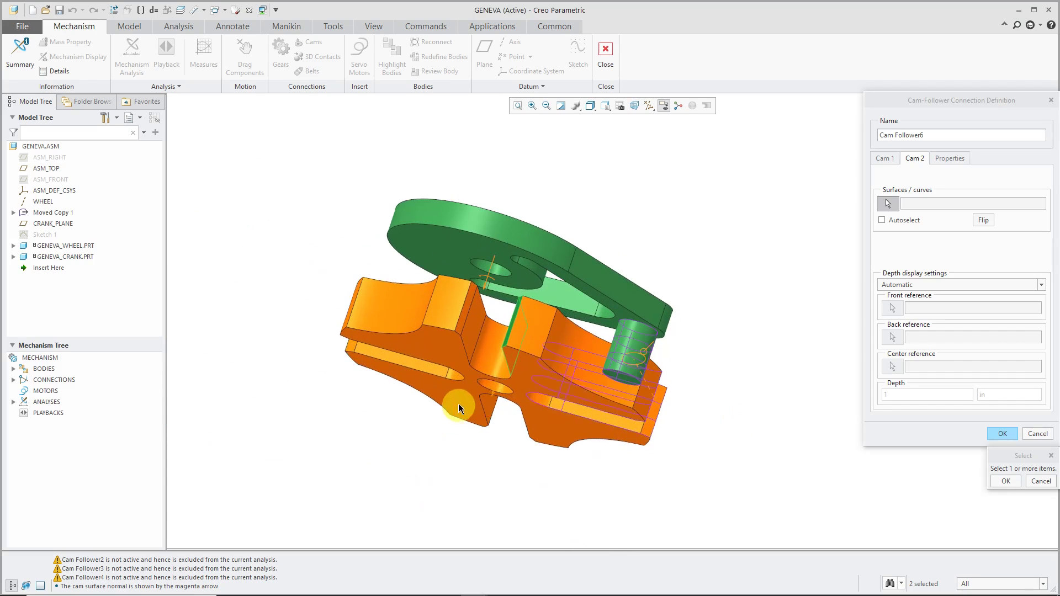
pyautogui.keyDown('ctrl'); pyautogui.click(498, 351); pyautogui.keyUp('ctrl')
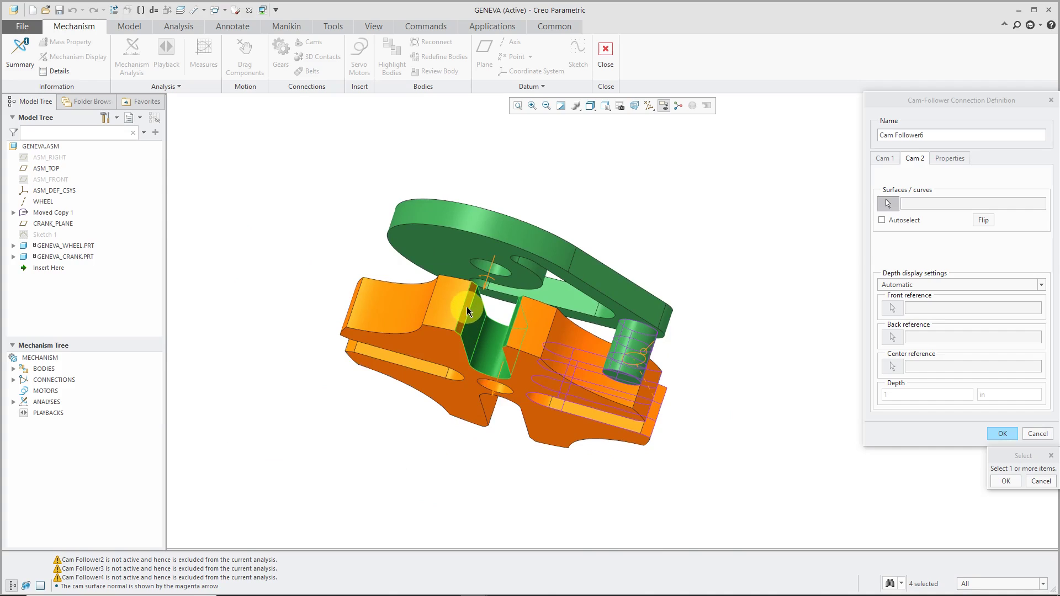
pyautogui.click(1000, 480)
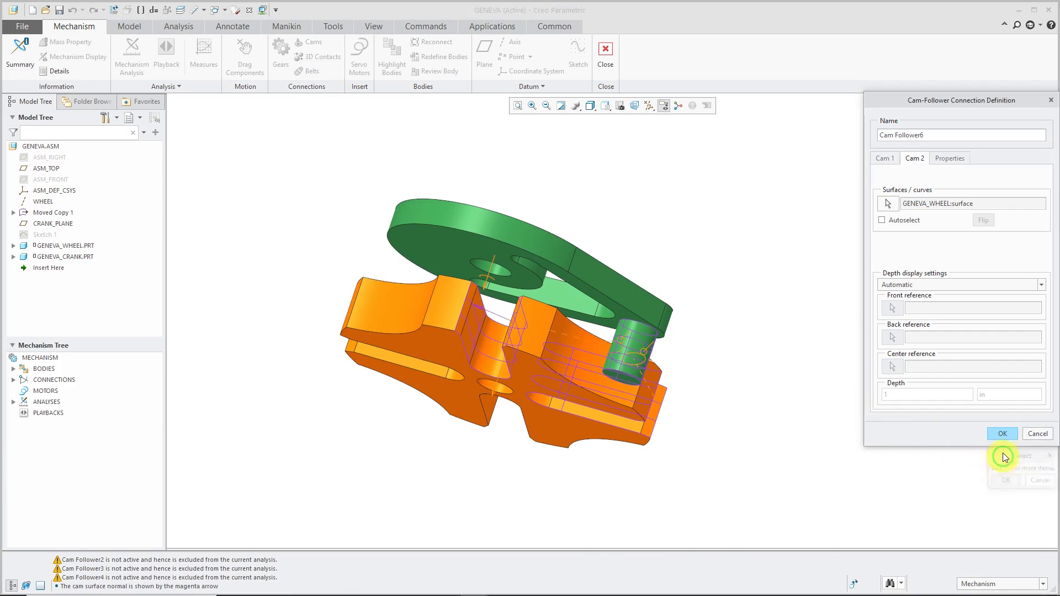
# Step: Enable liftoff for the second wheel-slot cam-follower connection and accept its definition
pyautogui.click(944, 158)
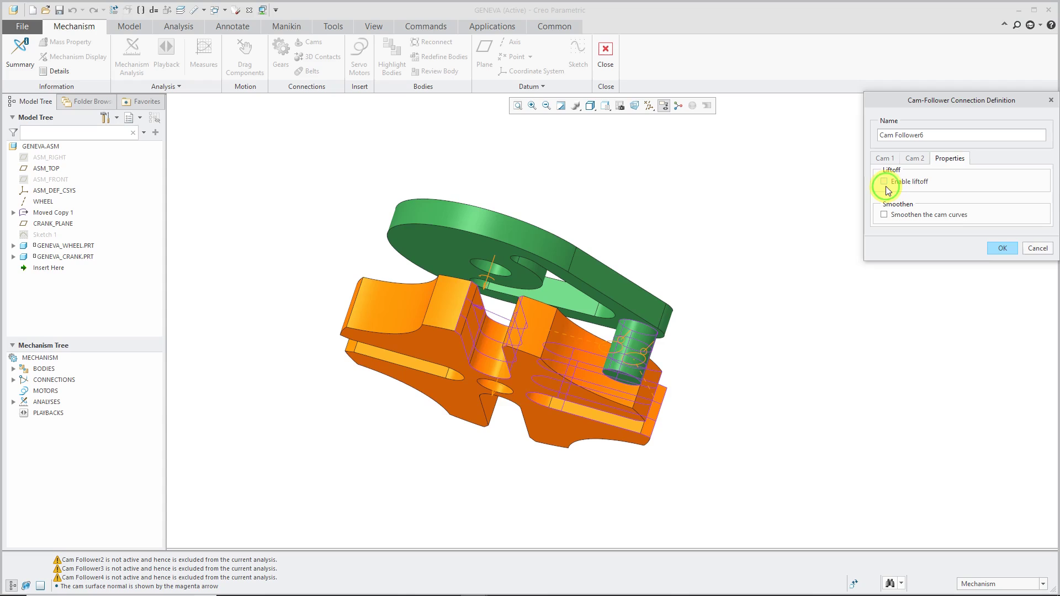
pyautogui.click(998, 247)
# Step: Start a third cam-follower connection and set the crank peg's cylindrical surface as Cam 1 with Autoselect enabled
pyautogui.moveTo(634, 316); pyautogui.dragTo(622, 366, button='middle')
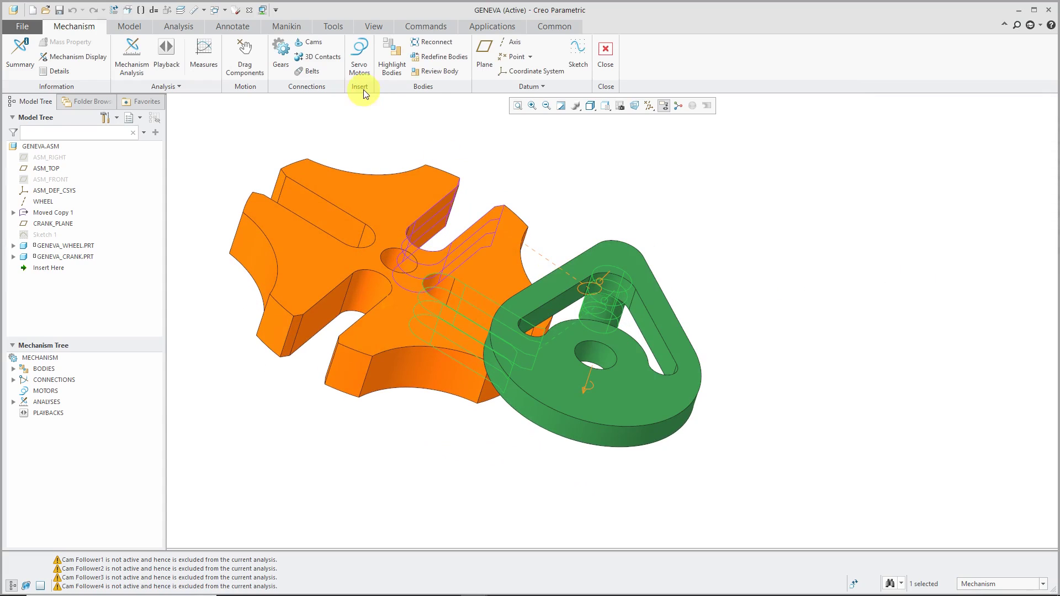
pyautogui.click(314, 42)
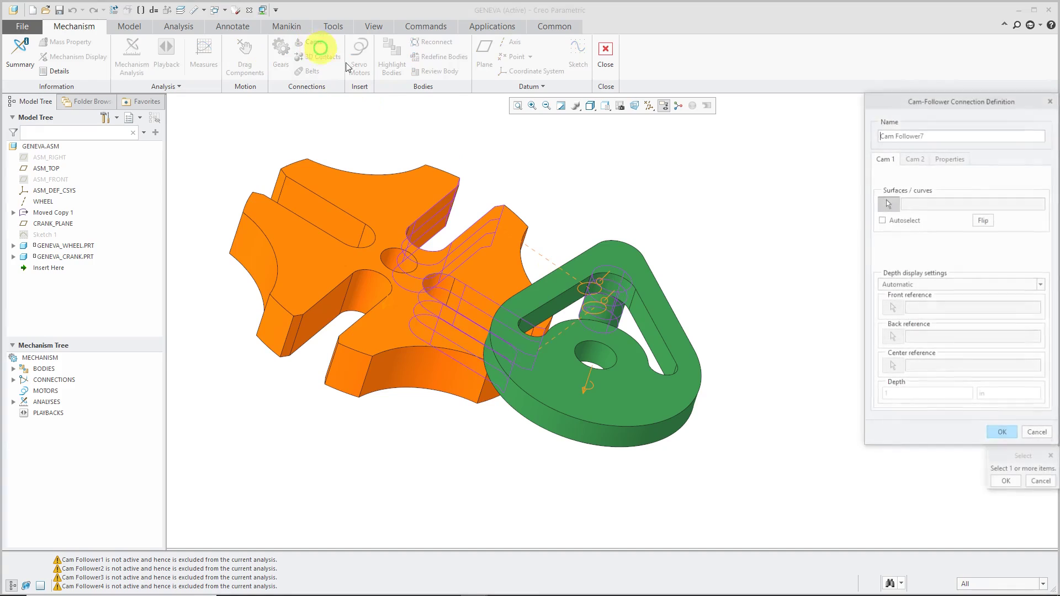
pyautogui.click(904, 221)
pyautogui.click(591, 307)
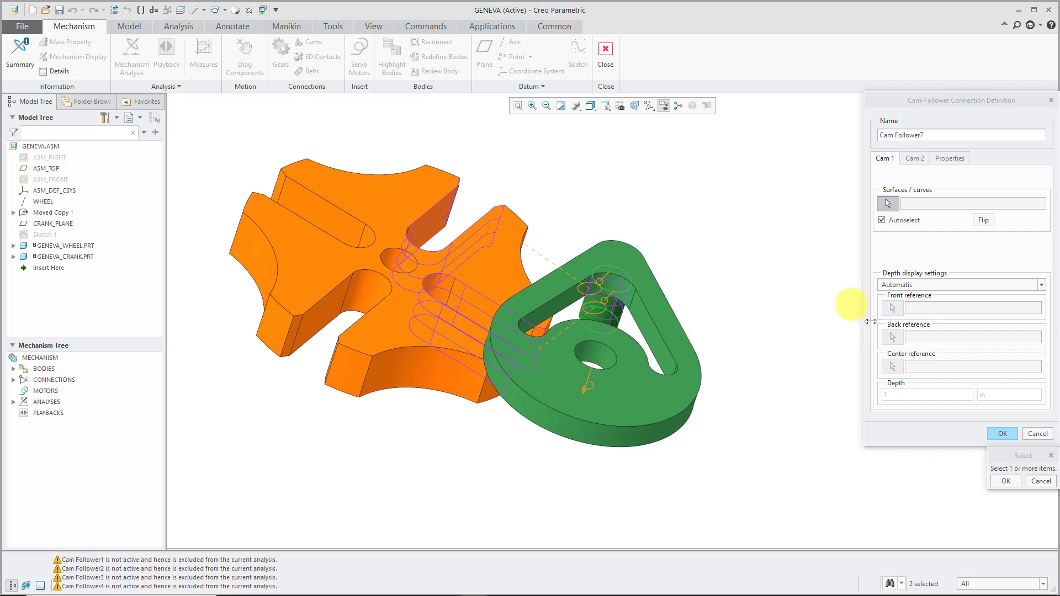
pyautogui.click(1005, 481)
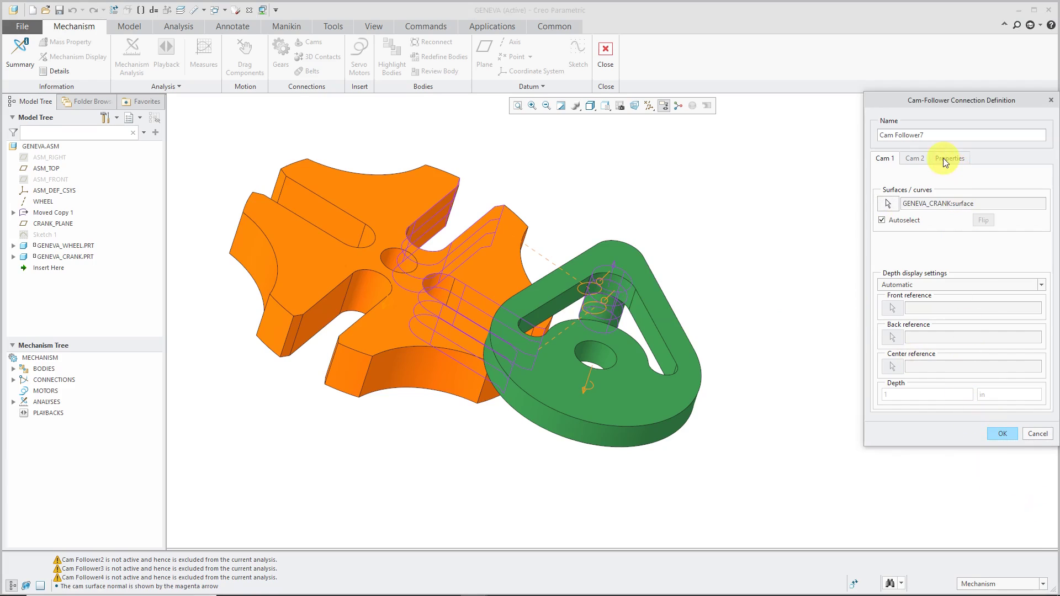
# Step: Define Cam 2 of the third connection from the next unused wheel slot's side walls, rounded end and small mouth faces
pyautogui.click(912, 157)
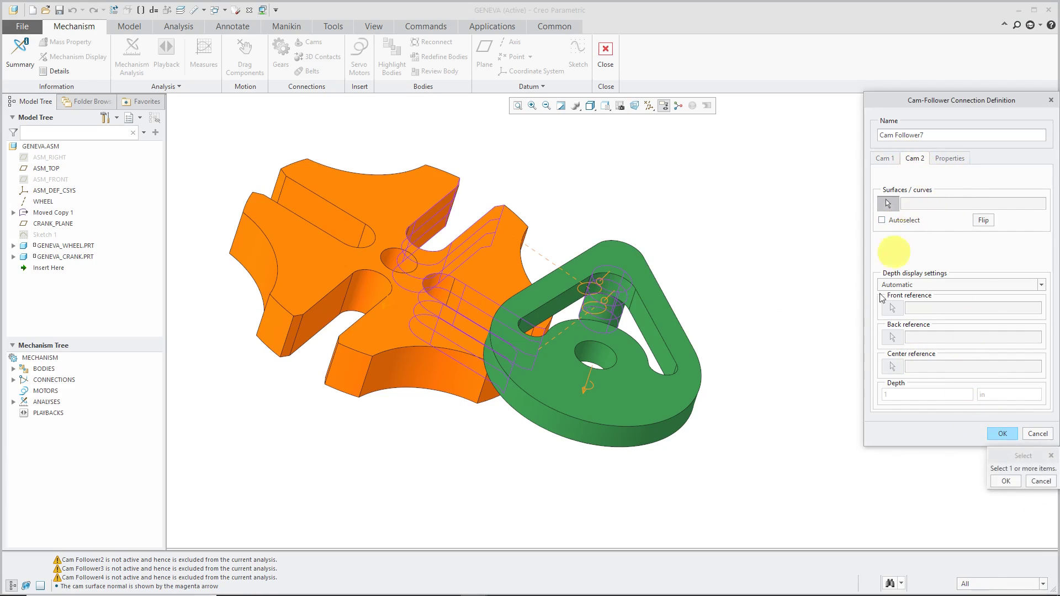
pyautogui.scroll(3, 253, 359)
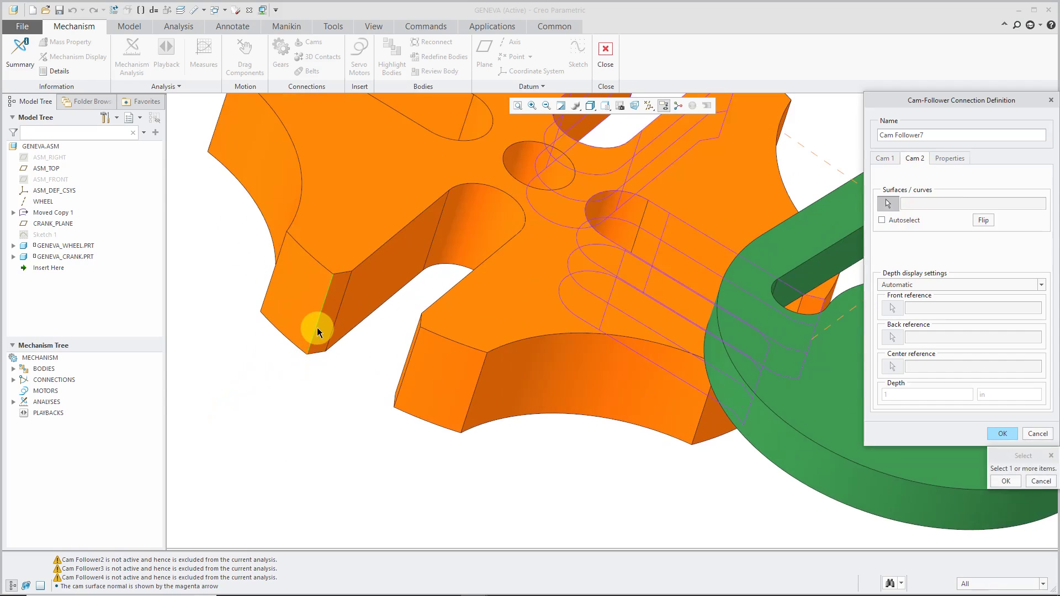
pyautogui.click(329, 315)
pyautogui.keyDown('ctrl'); pyautogui.click(356, 297); pyautogui.keyUp('ctrl')
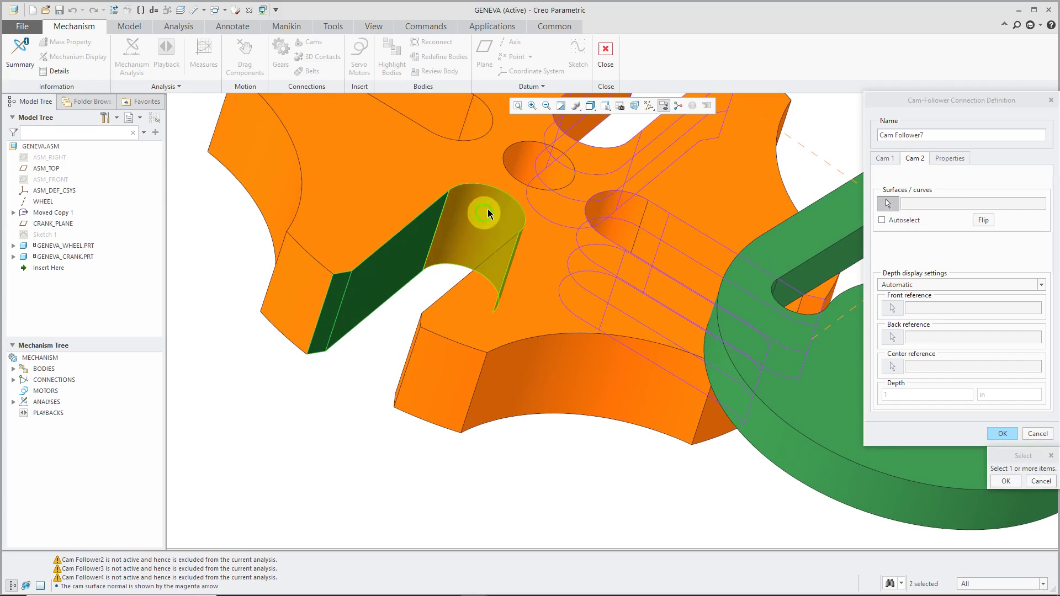
pyautogui.keyDown('ctrl'); pyautogui.click(488, 213); pyautogui.keyUp('ctrl')
pyautogui.moveTo(477, 215); pyautogui.dragTo(499, 269, button='middle')
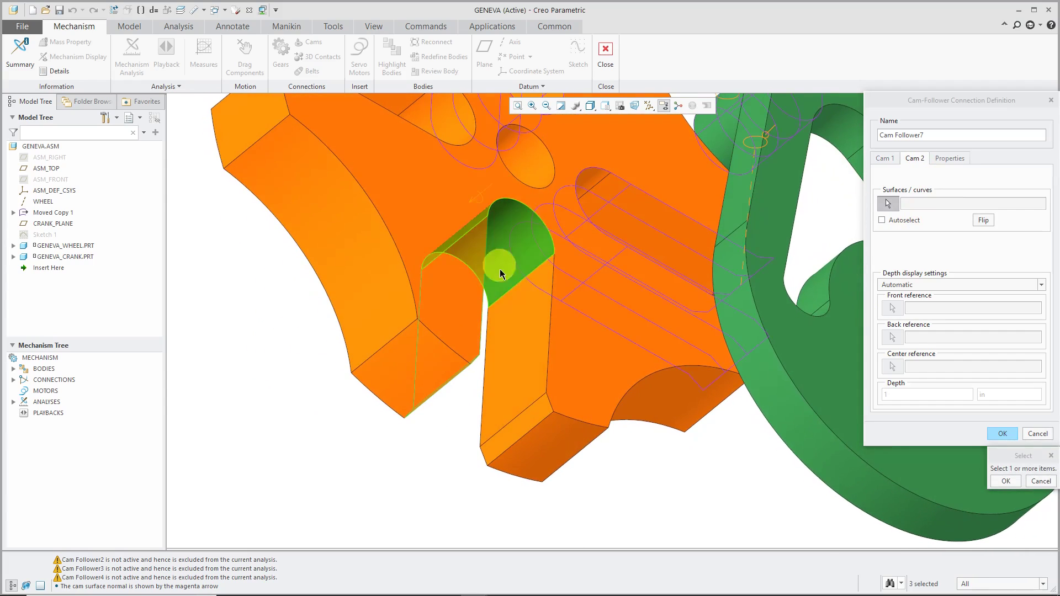
pyautogui.keyDown('ctrl'); pyautogui.click(526, 318); pyautogui.keyUp('ctrl')
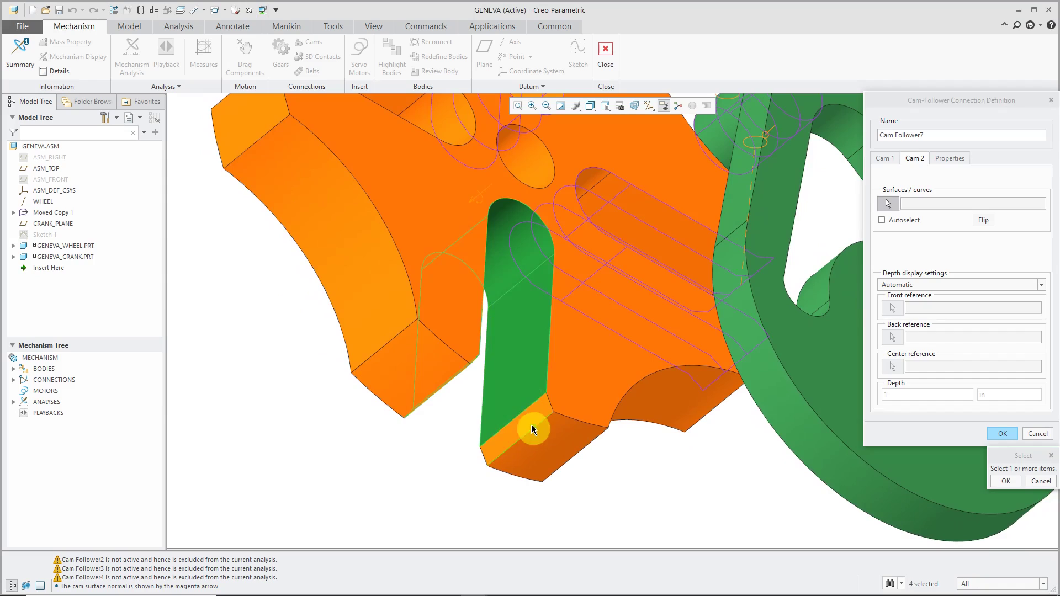
pyautogui.click(1005, 481)
# Step: Enable liftoff for the third cam-follower connection and accept its definition
pyautogui.click(950, 159)
pyautogui.click(916, 182)
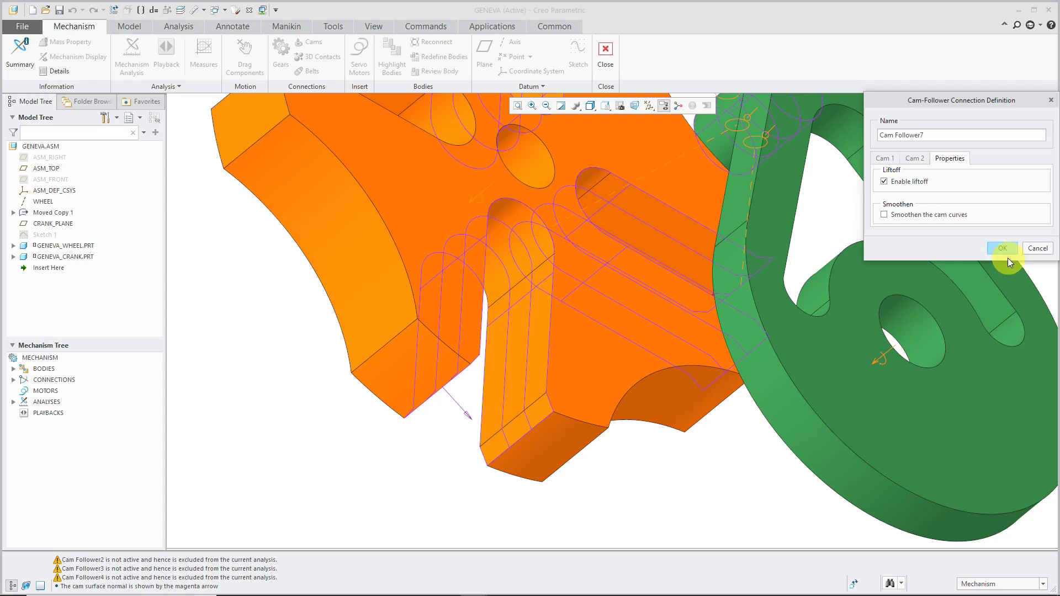
pyautogui.click(1002, 248)
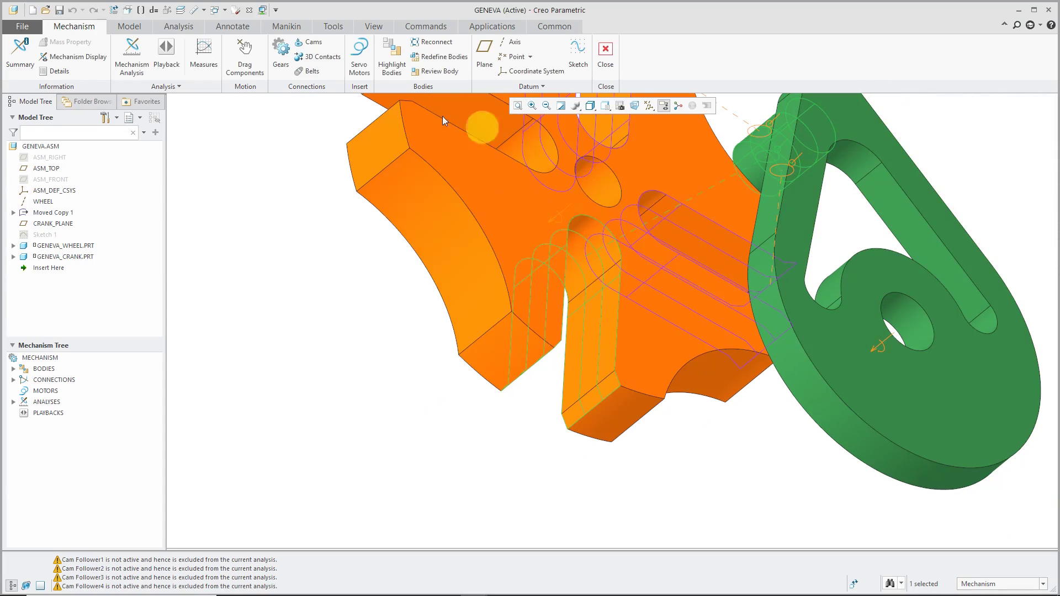
# Step: Start a fourth cam-follower connection, using the crank peg's cylindrical surface as Cam 1 with Autoselect enabled
pyautogui.click(309, 43)
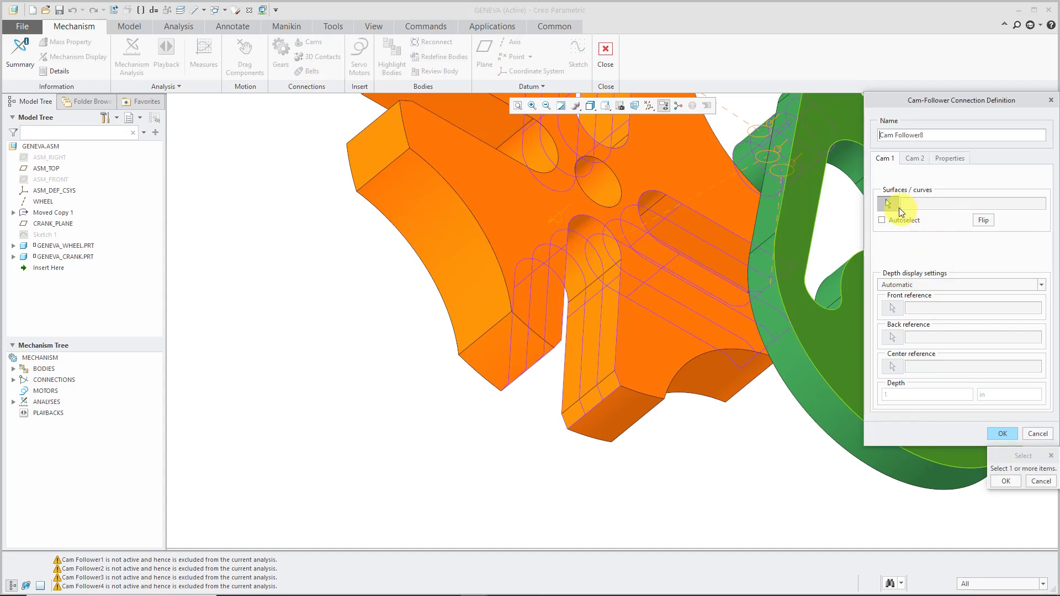
pyautogui.click(888, 221)
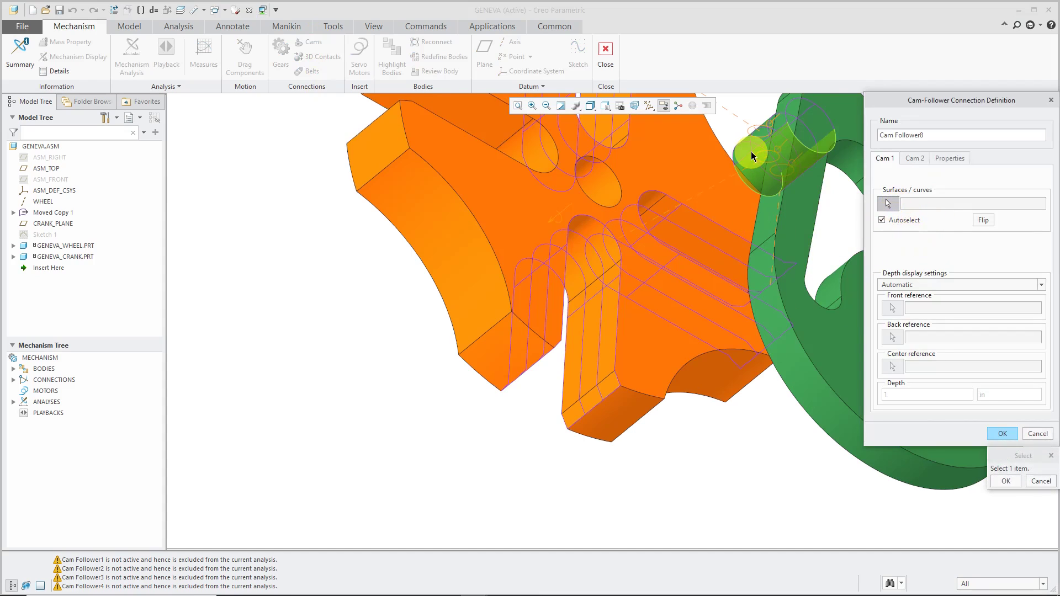
pyautogui.click(751, 151)
pyautogui.click(1005, 480)
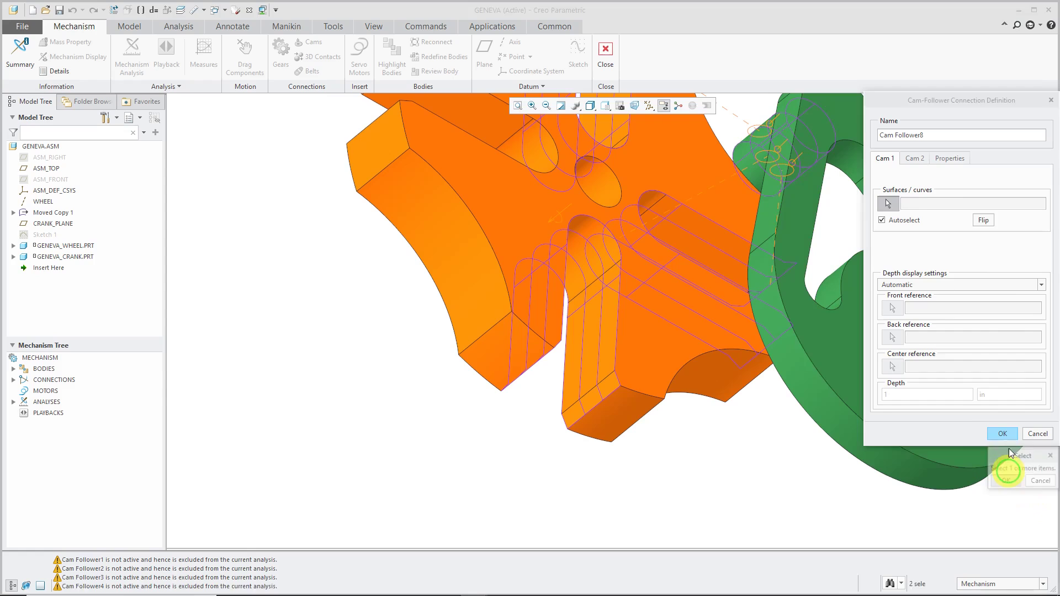
# Step: Define Cam 2 of the fourth connection from the last unused wheel slot's side walls, rounded end and small mouth faces
pyautogui.click(919, 160)
pyautogui.scroll(-3, 683, 321)
pyautogui.moveTo(684, 321); pyautogui.dragTo(440, 303, button='middle')
pyautogui.scroll(5, 267, 258)
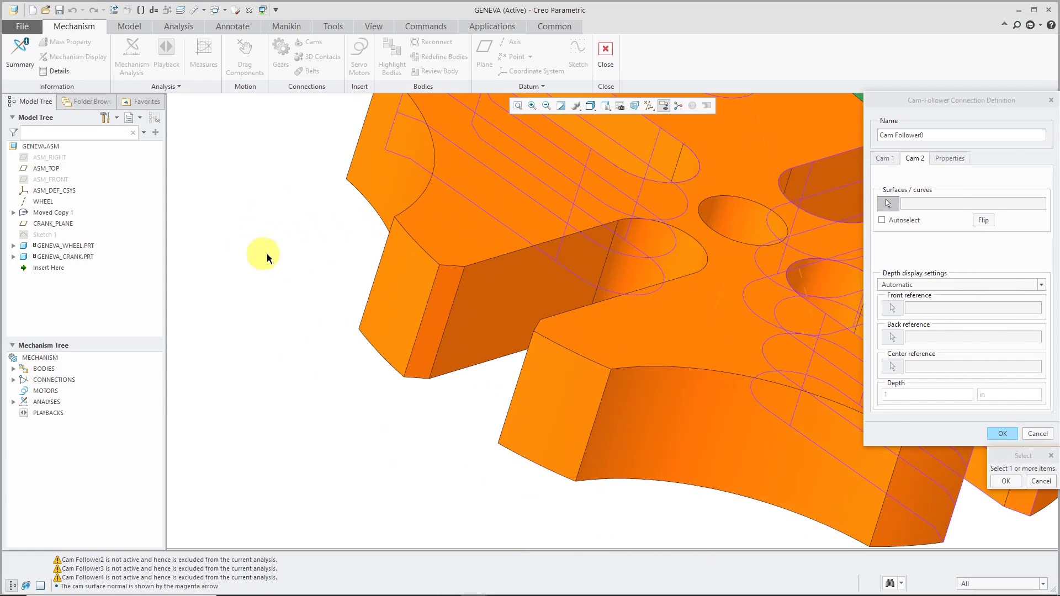
pyautogui.click(442, 321)
pyautogui.keyDown('ctrl'); pyautogui.click(464, 317); pyautogui.keyUp('ctrl')
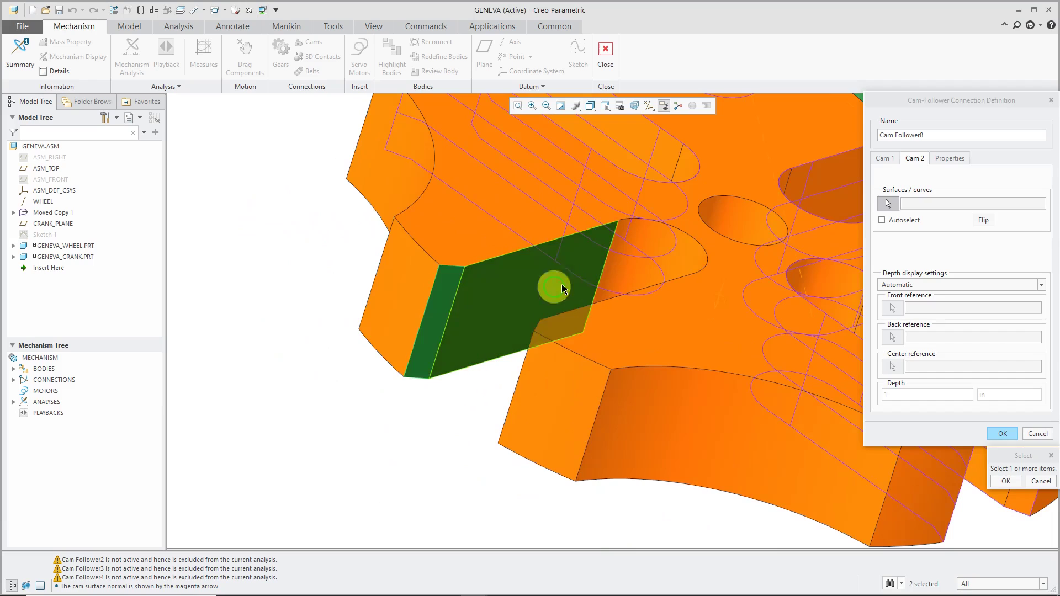
pyautogui.keyDown('ctrl'); pyautogui.click(680, 261); pyautogui.keyUp('ctrl')
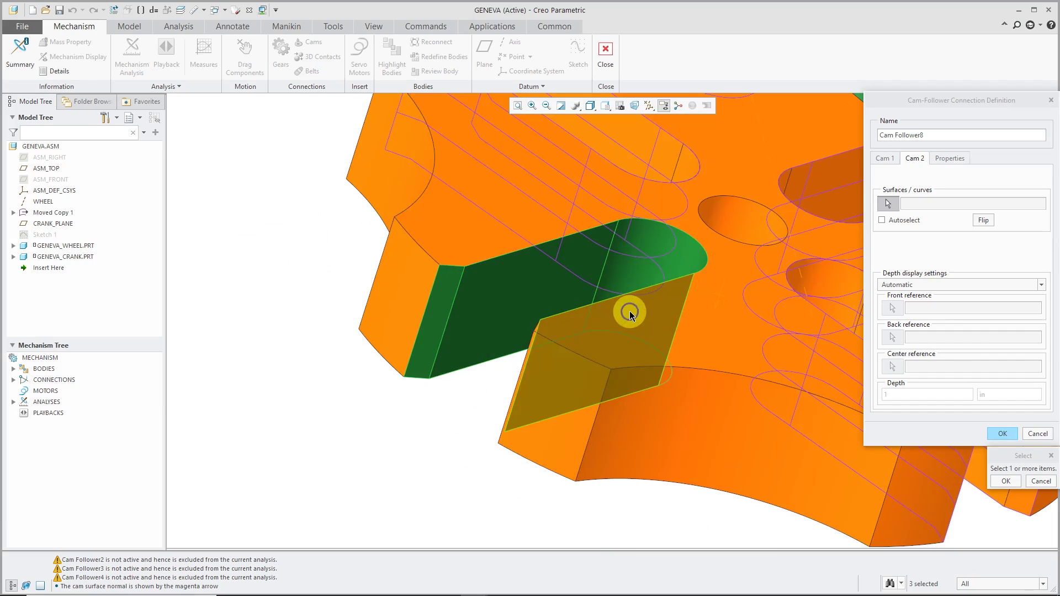
pyautogui.keyDown('ctrl'); pyautogui.click(626, 312); pyautogui.keyUp('ctrl')
pyautogui.moveTo(530, 359)
pyautogui.mouseDown(button='middle')
pyautogui.moveTo(525, 346)
pyautogui.moveTo(544, 362)
pyautogui.mouseUp(button='middle')
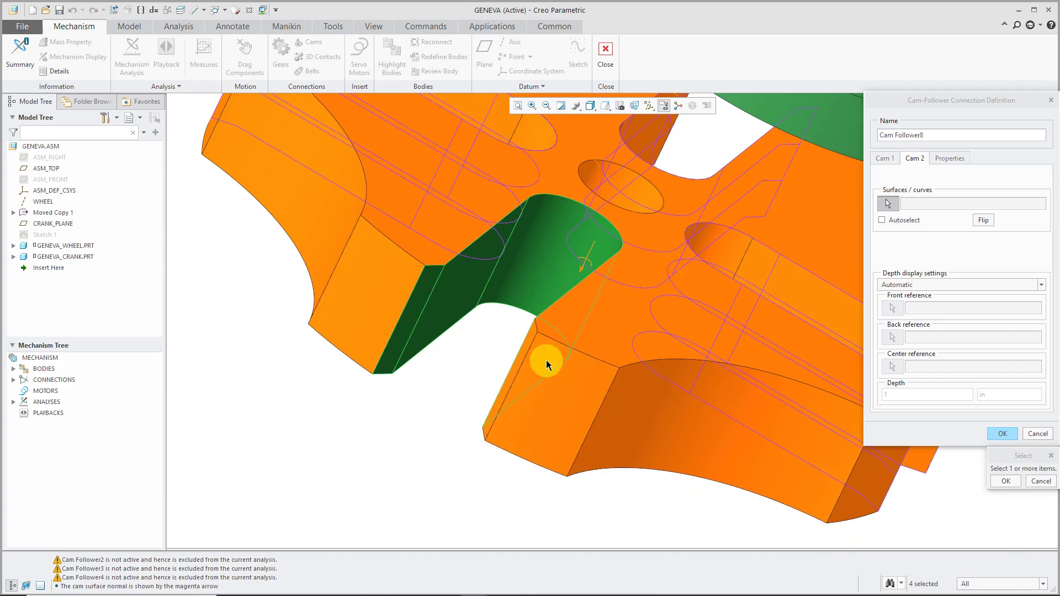
pyautogui.keyDown('ctrl'); pyautogui.click(525, 346); pyautogui.keyUp('ctrl')
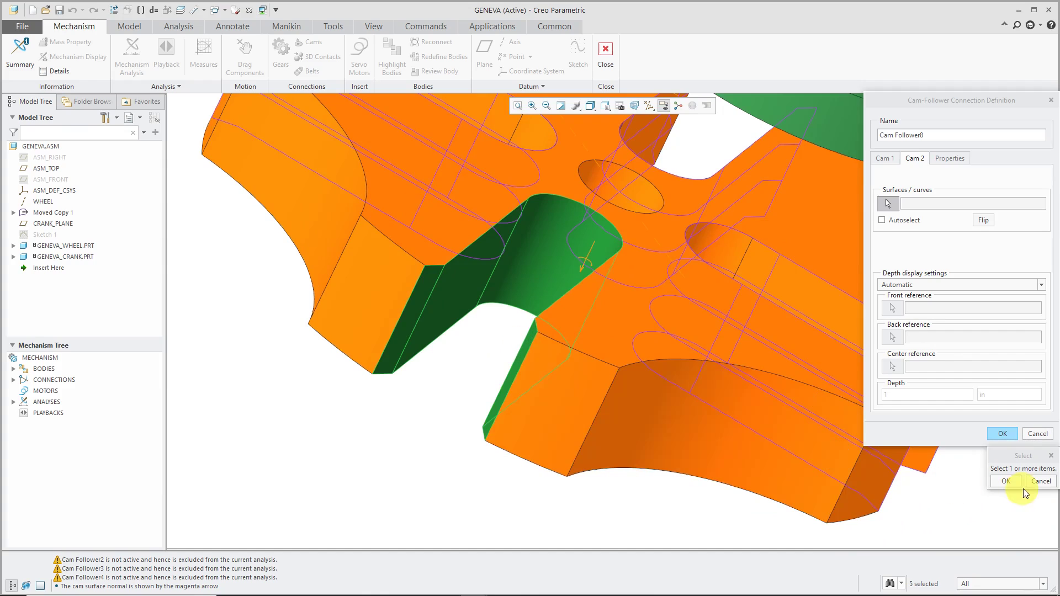
pyautogui.click(1002, 482)
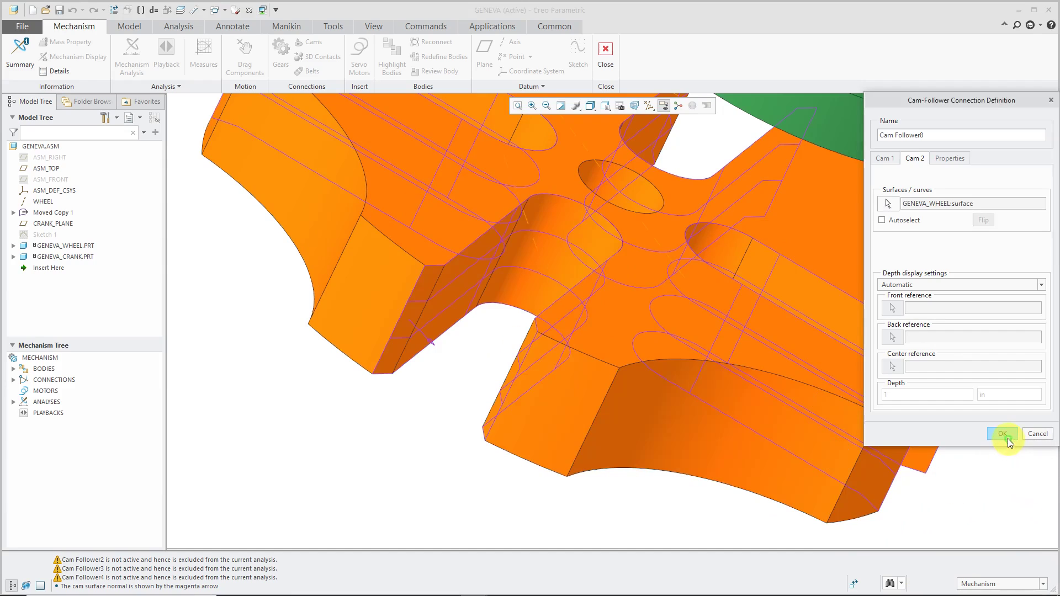
# Step: Enable liftoff for the fourth cam-follower connection and accept its definition
pyautogui.click(957, 159)
pyautogui.click(914, 182)
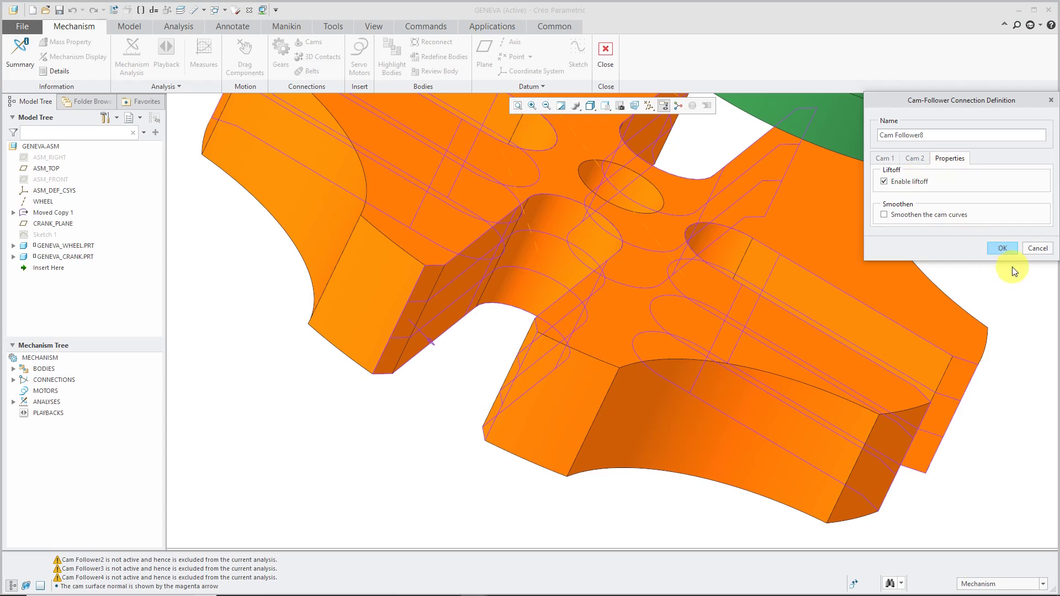
pyautogui.click(1001, 250)
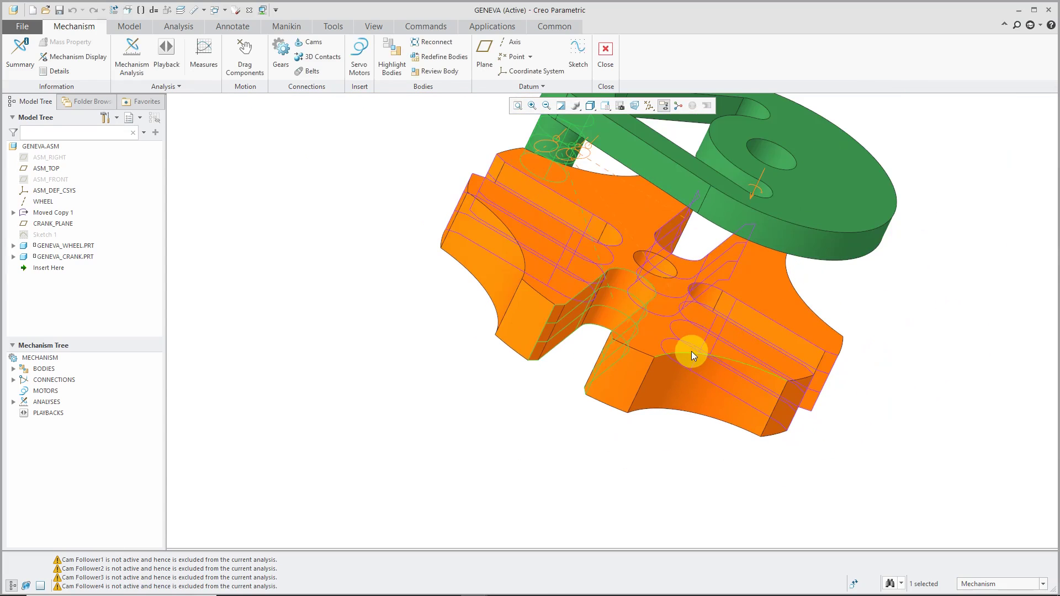
# Step: Test the mechanism by dragging the crank around its axis so its peg drives the wheel, and abort the drag
pyautogui.moveTo(651, 351); pyautogui.dragTo(697, 291, button='middle')
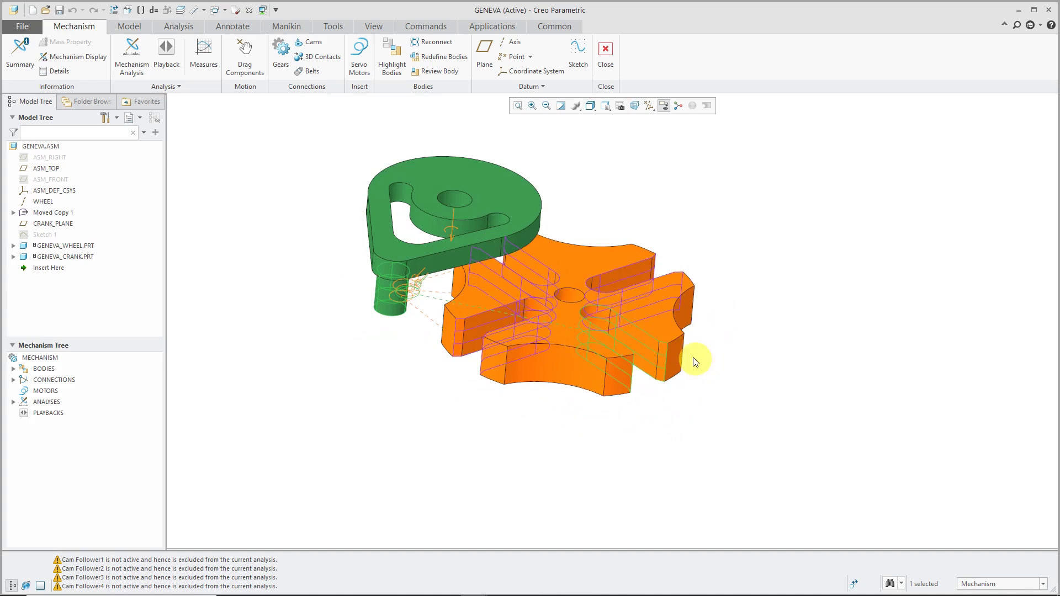
pyautogui.click(244, 56)
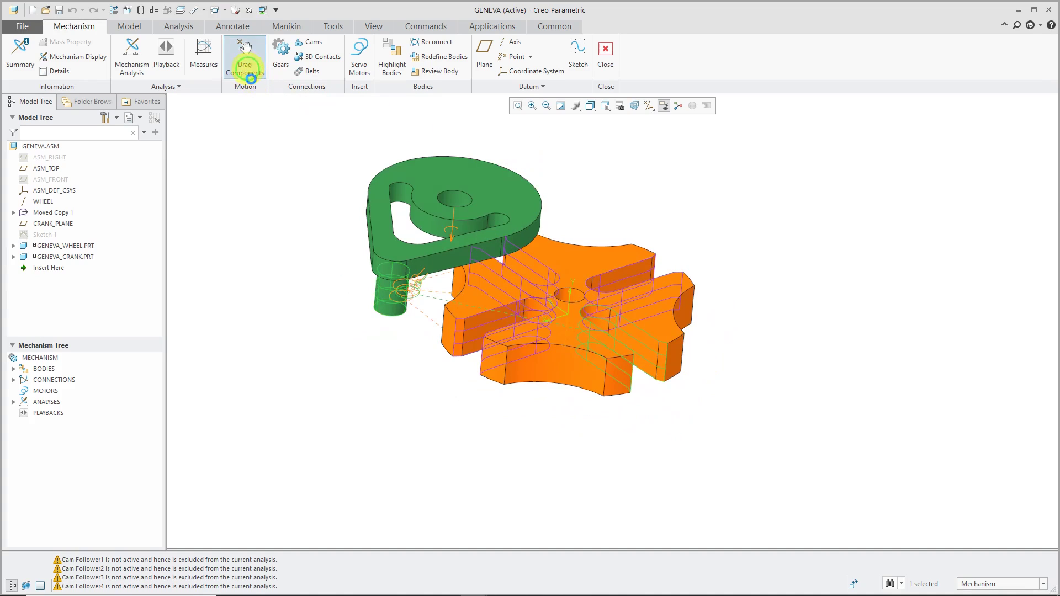
pyautogui.click(408, 258)
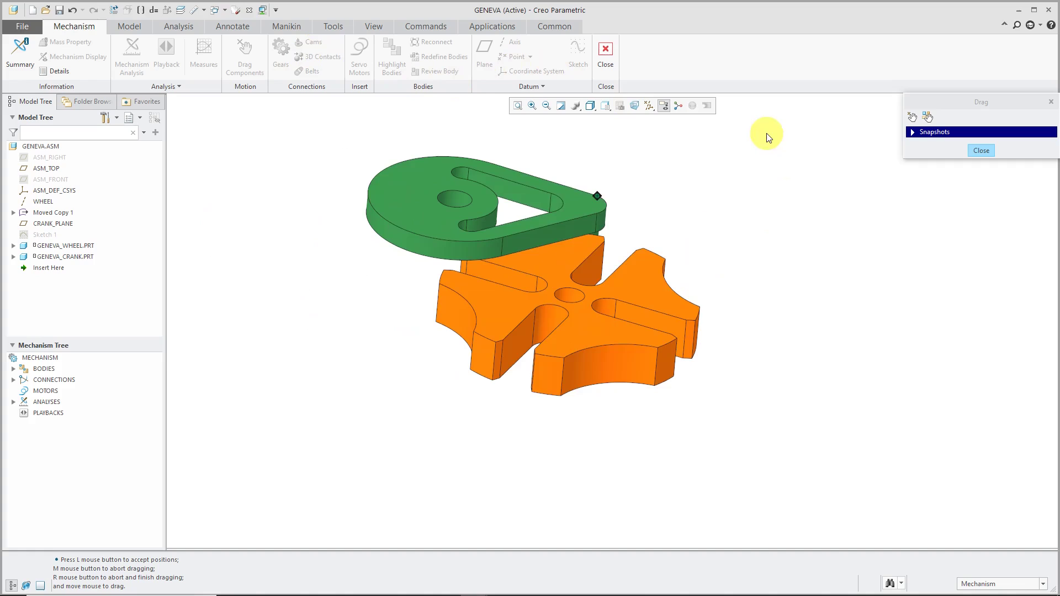
pyautogui.middleClick(744, 191)
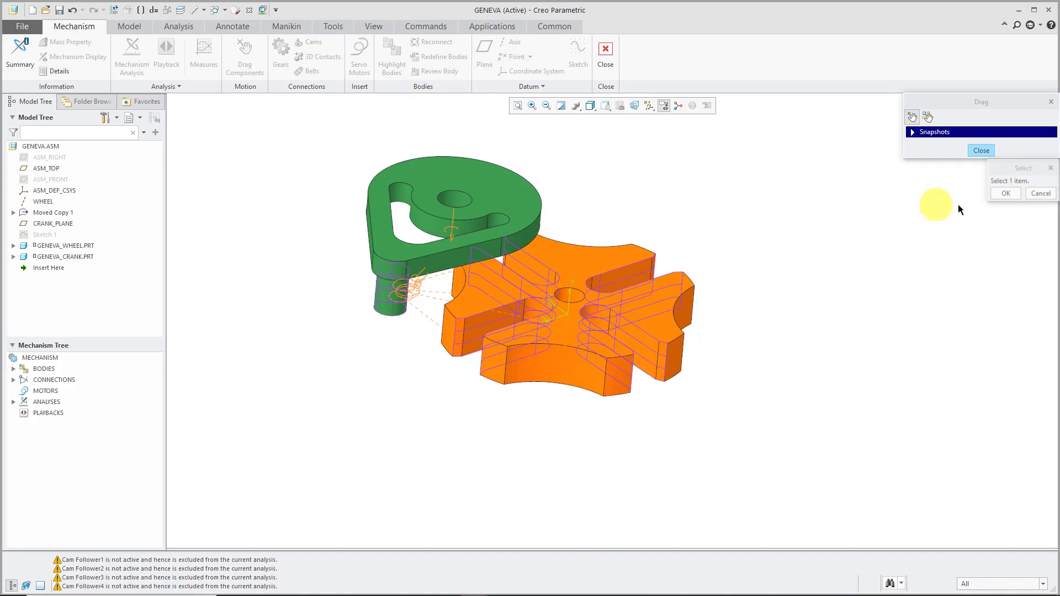
pyautogui.click(980, 151)
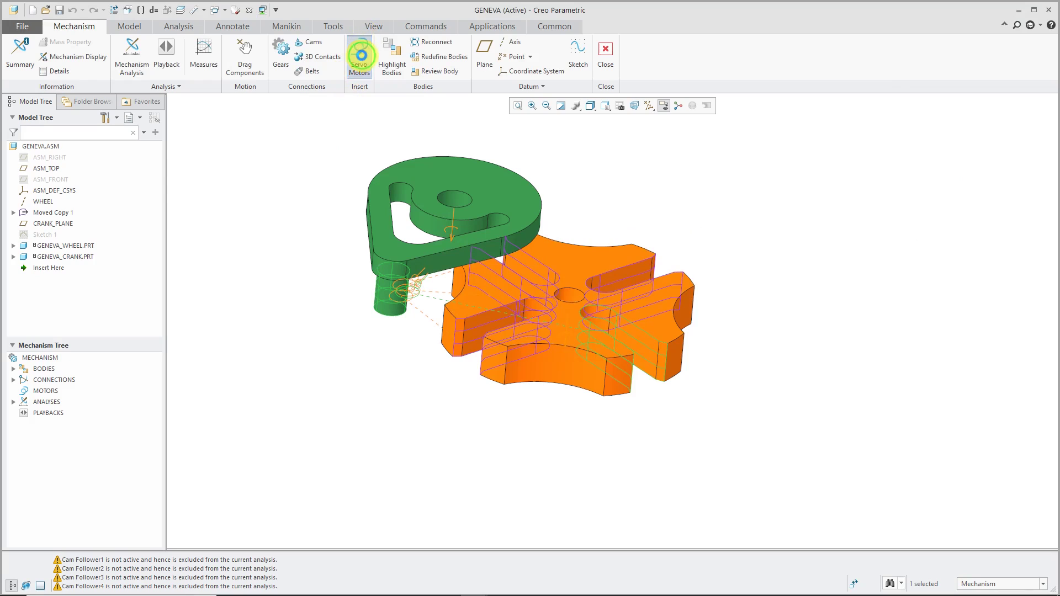
# Step: Start a servo motor and assign it to the crank's pin joint rotation axis
pyautogui.click(360, 55)
pyautogui.click(459, 209)
pyautogui.click(455, 214)
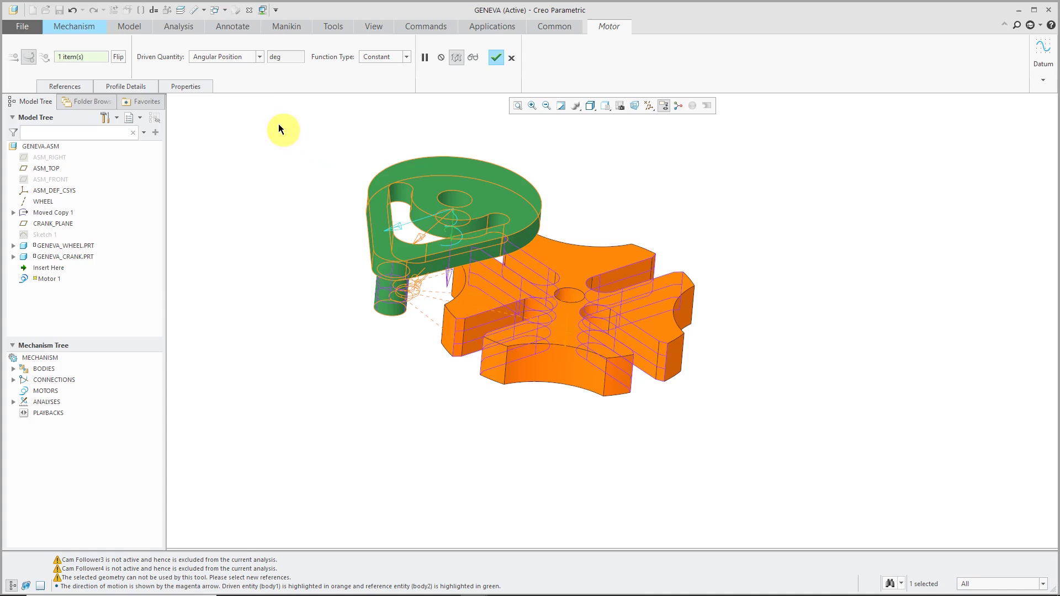
# Step: Set the servo motor to drive angular velocity at a constant 360 deg/sec and accept its definition
pyautogui.click(230, 58)
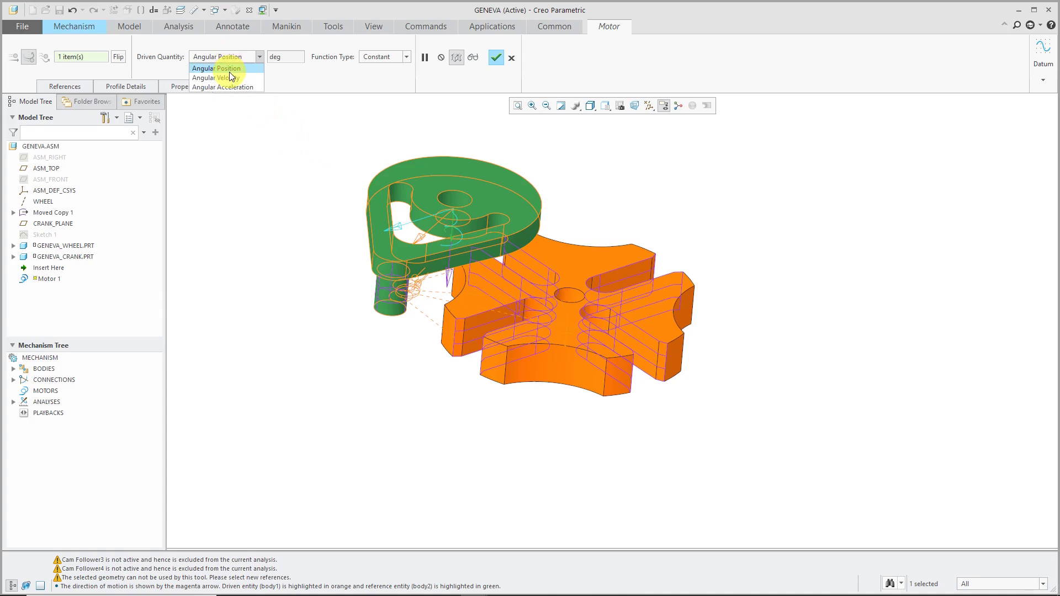
pyautogui.click(229, 78)
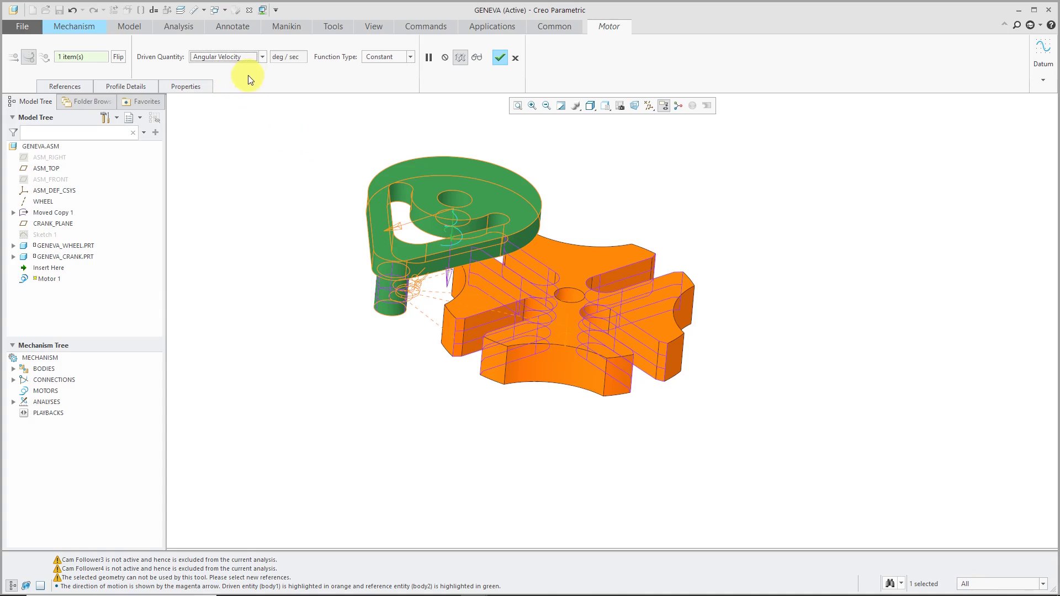
pyautogui.click(143, 86)
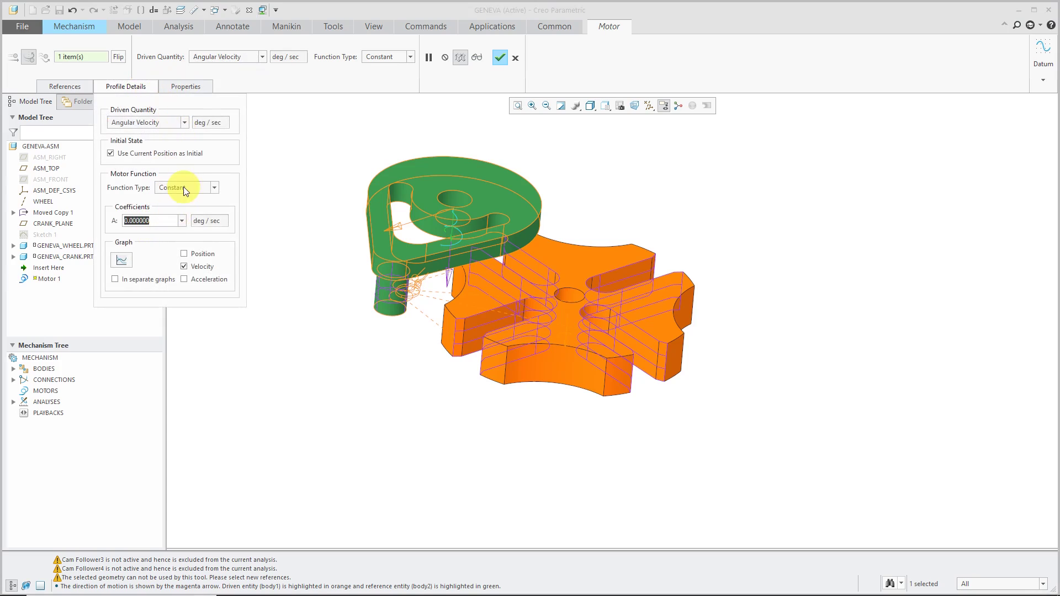
pyautogui.write('360')
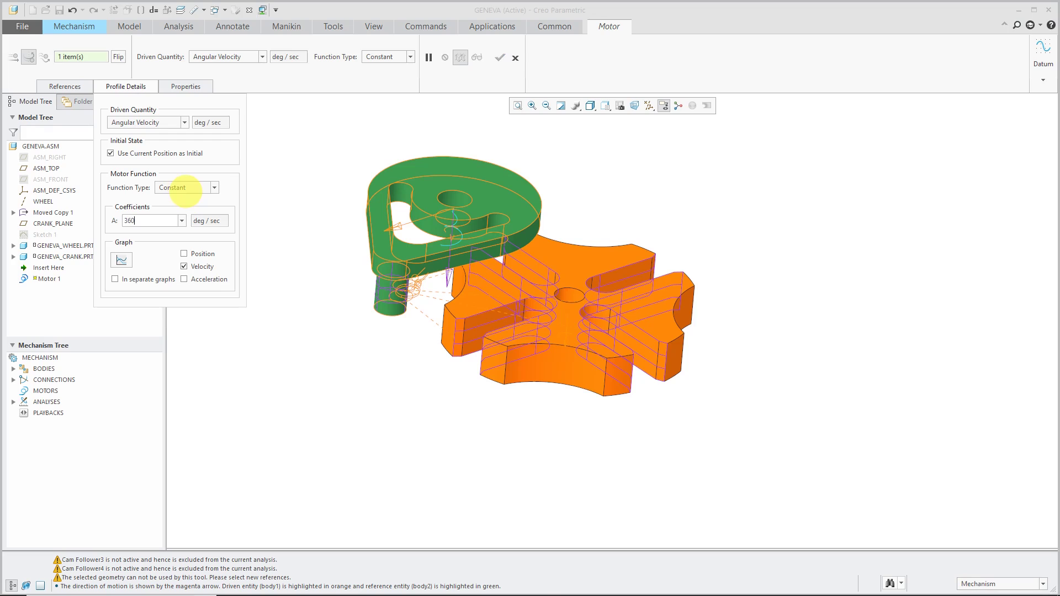
pyautogui.press('Return')
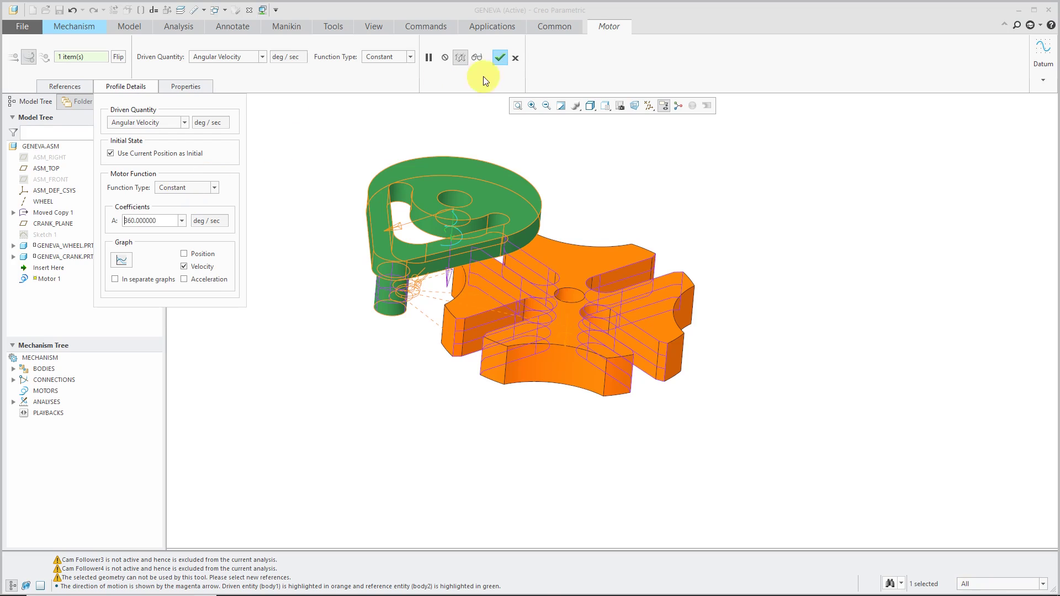
pyautogui.click(500, 59)
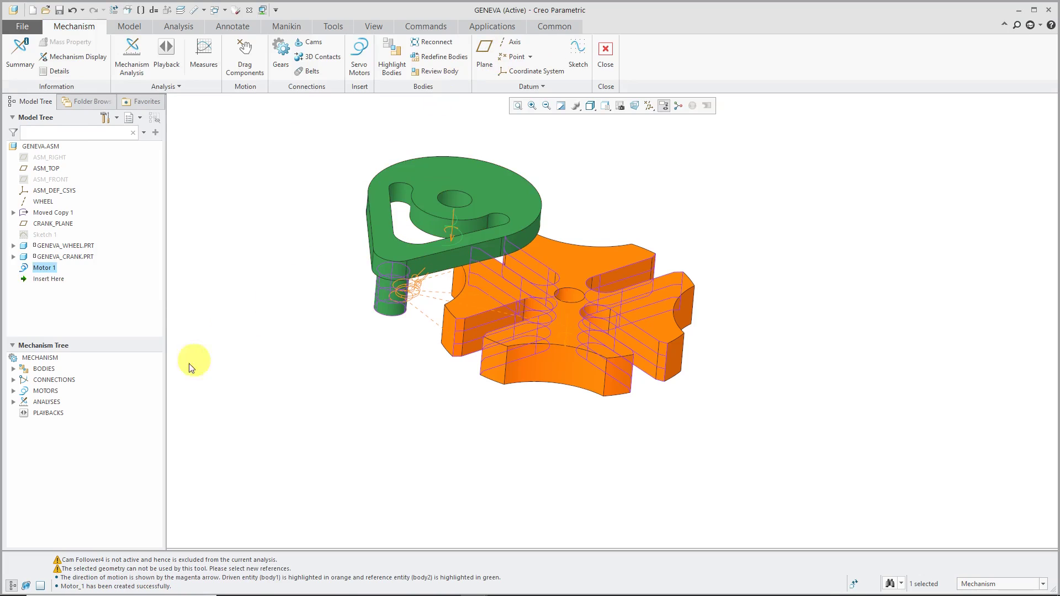
# Step: Add Motor 1 to the existing kinematic analysis AnalysisDefinition1, run the analysis and accept its definition
pyautogui.click(13, 402)
pyautogui.click(68, 416)
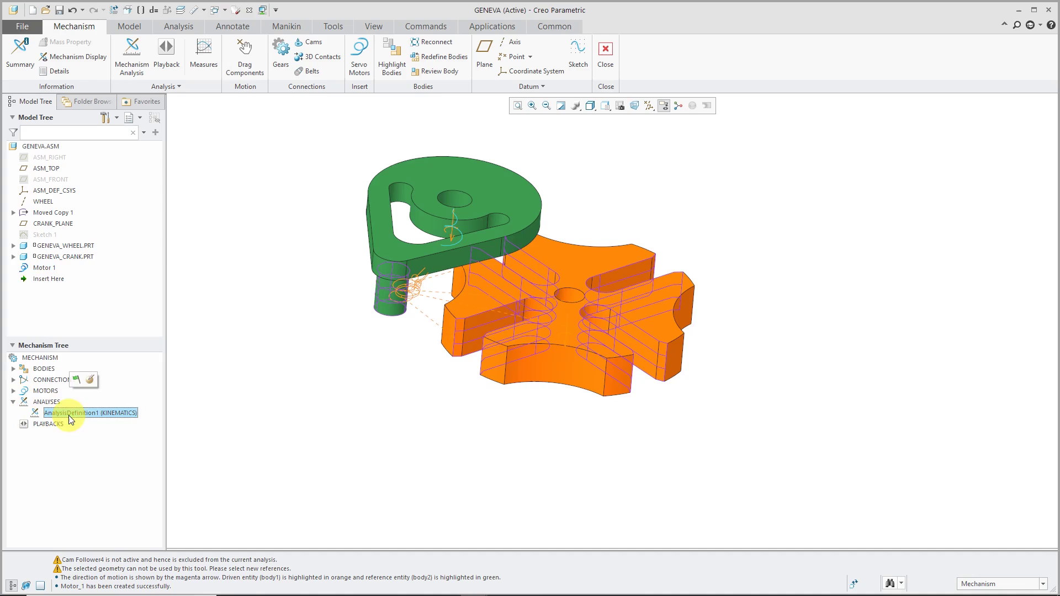
pyautogui.click(90, 380)
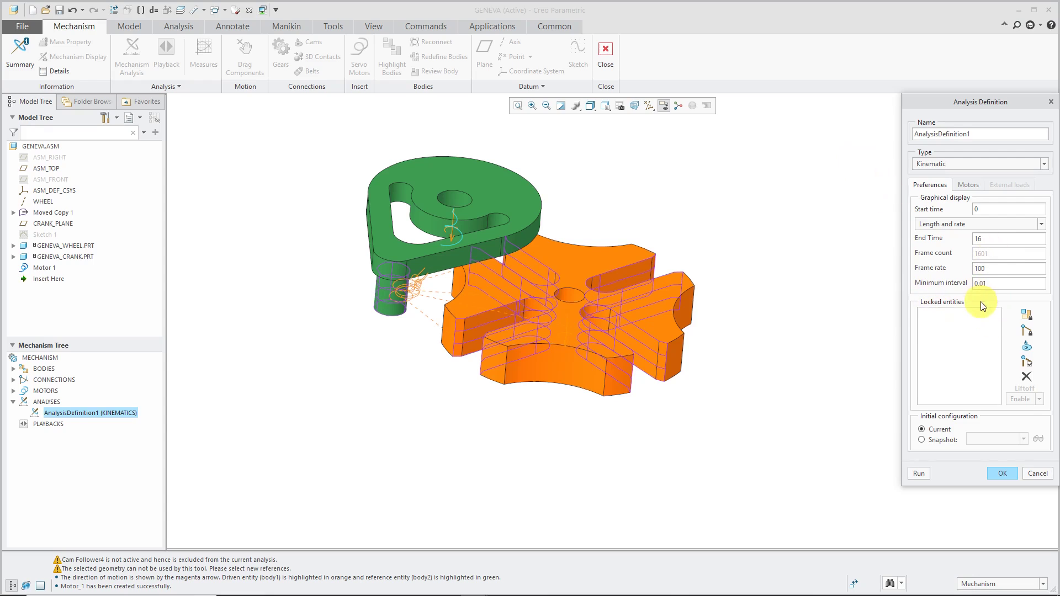
pyautogui.click(973, 187)
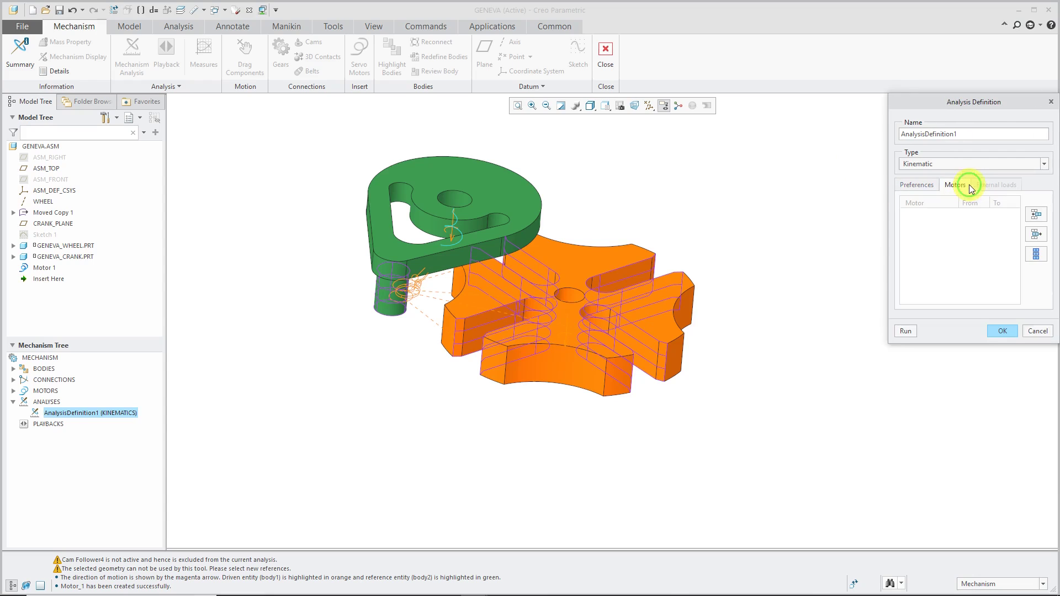
pyautogui.click(1033, 217)
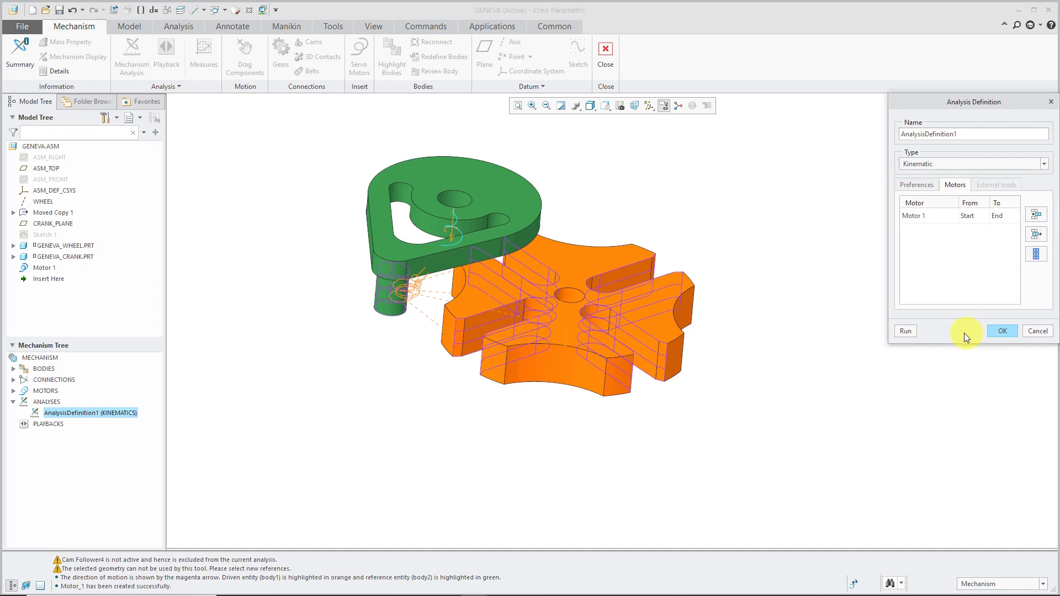
pyautogui.click(910, 330)
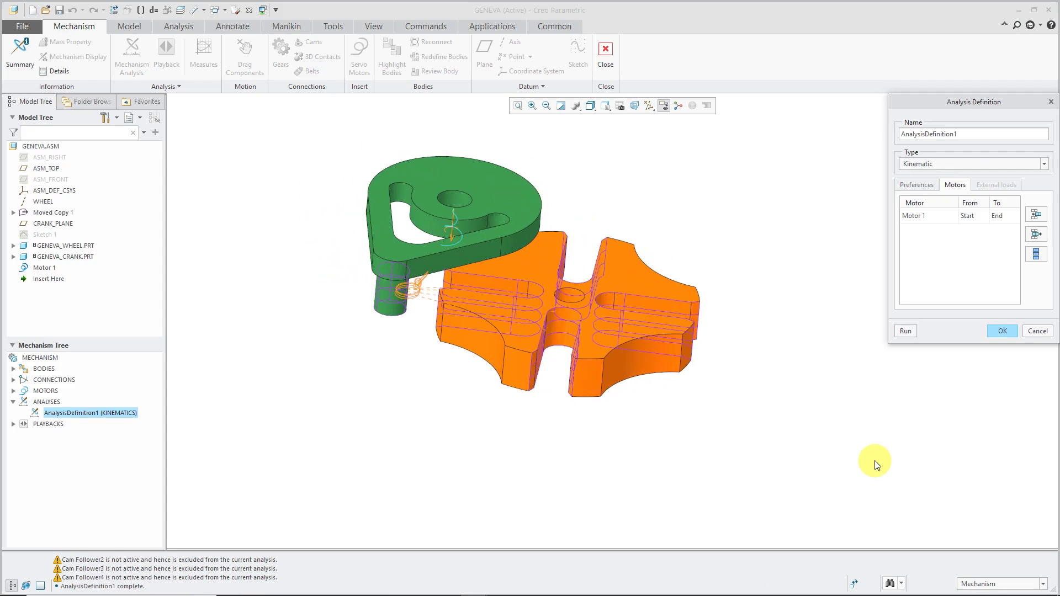
pyautogui.click(1002, 331)
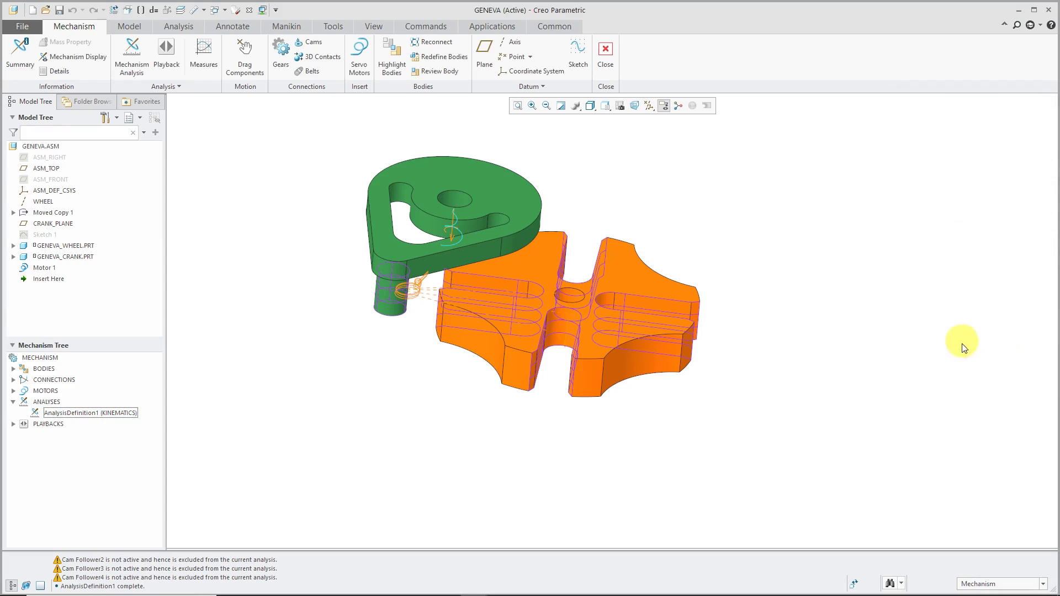
# Step: Play back the AnalysisDefinition1 results, scrub through the animation frames to examine the crank and wheel motion, and stop the playback
pyautogui.click(12, 424)
pyautogui.rightClick(82, 435)
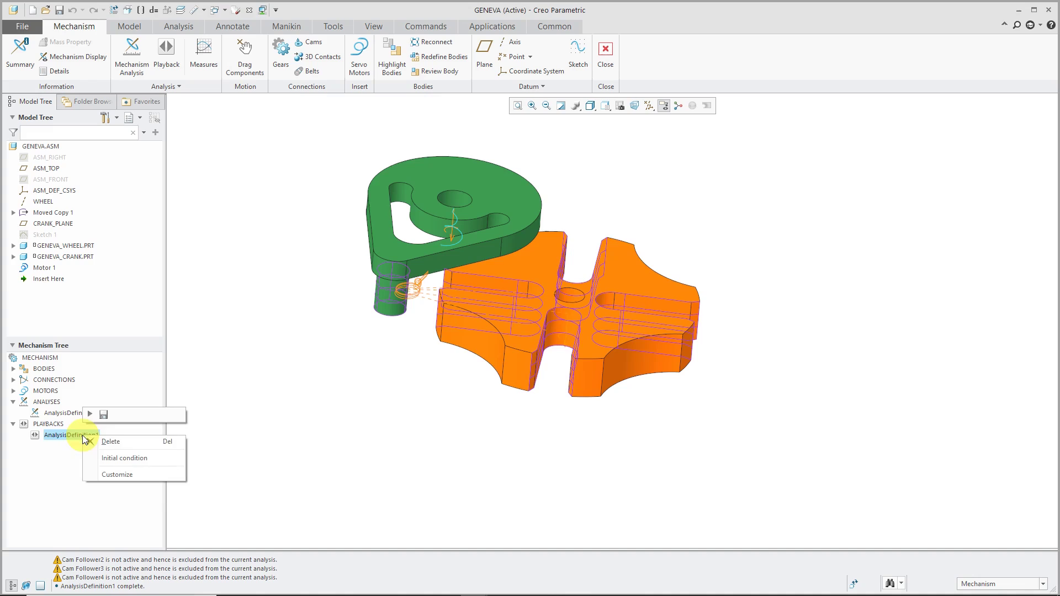
pyautogui.click(90, 414)
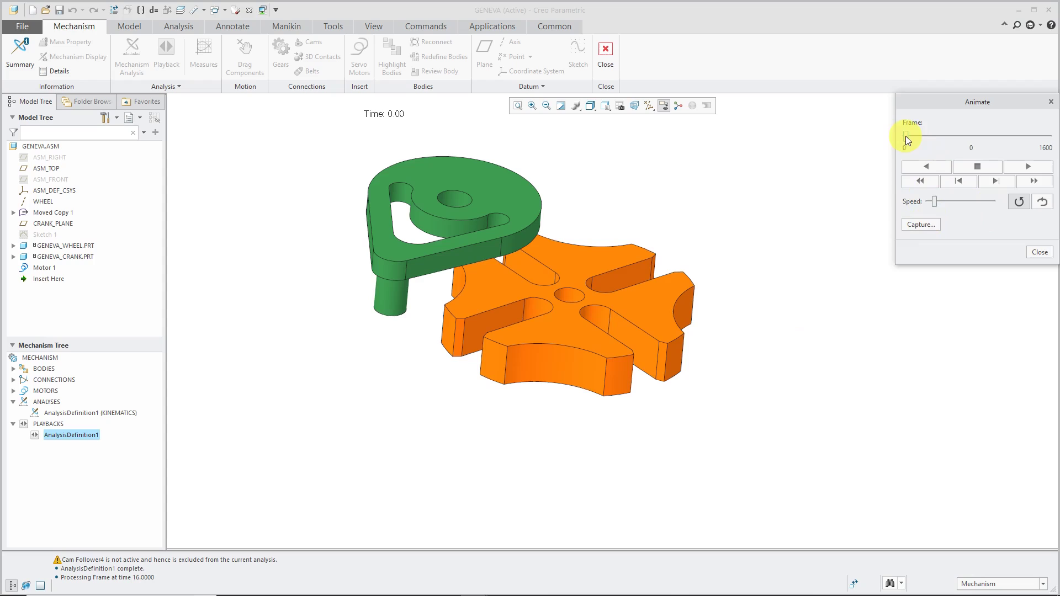
pyautogui.moveTo(958, 138); pyautogui.dragTo(1007, 138)
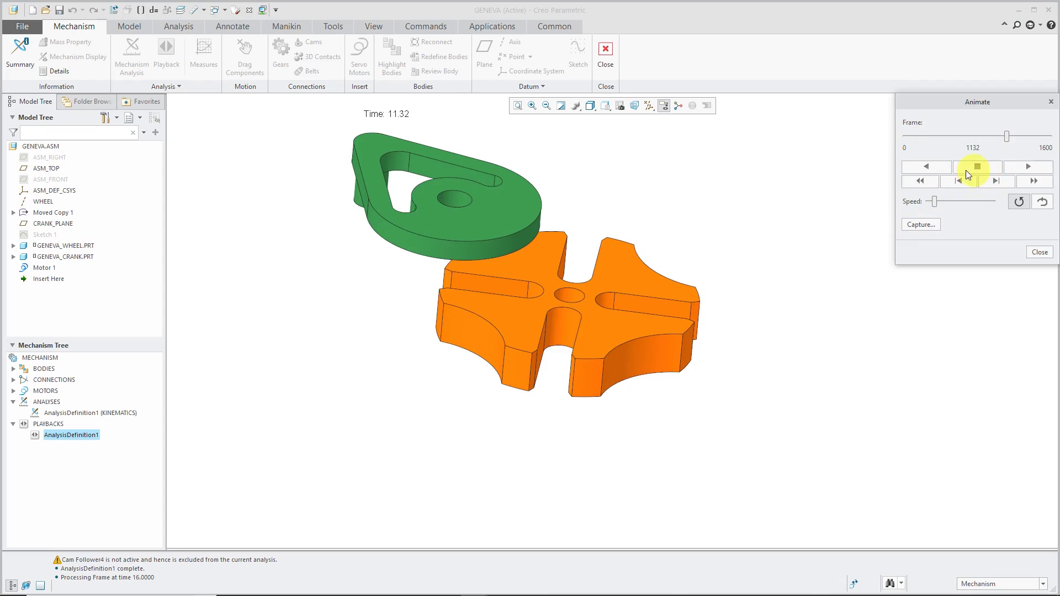
pyautogui.click(1017, 169)
pyautogui.moveTo(1006, 137); pyautogui.dragTo(1045, 138)
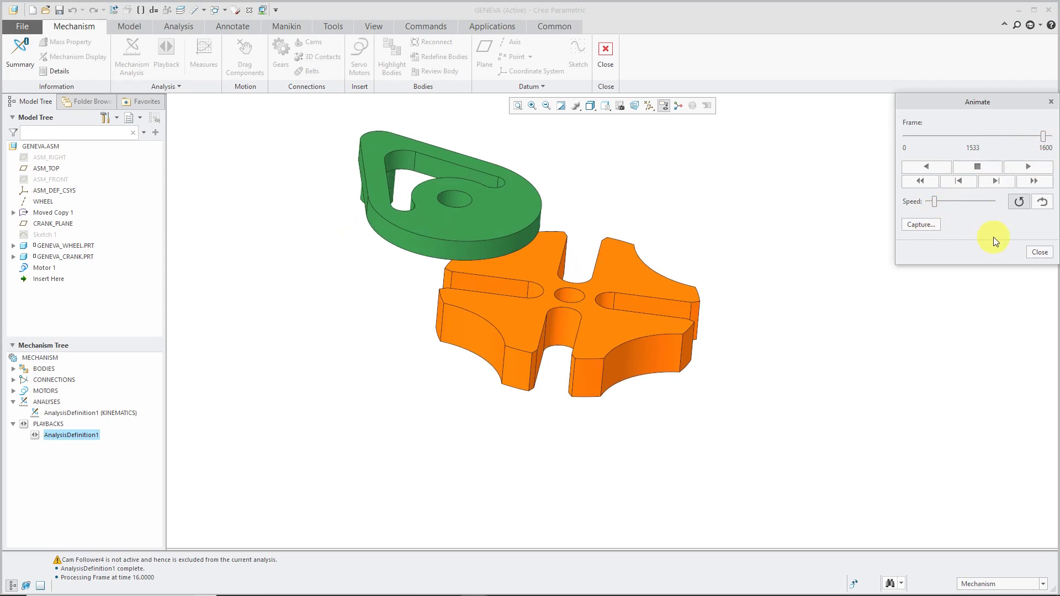
pyautogui.click(977, 165)
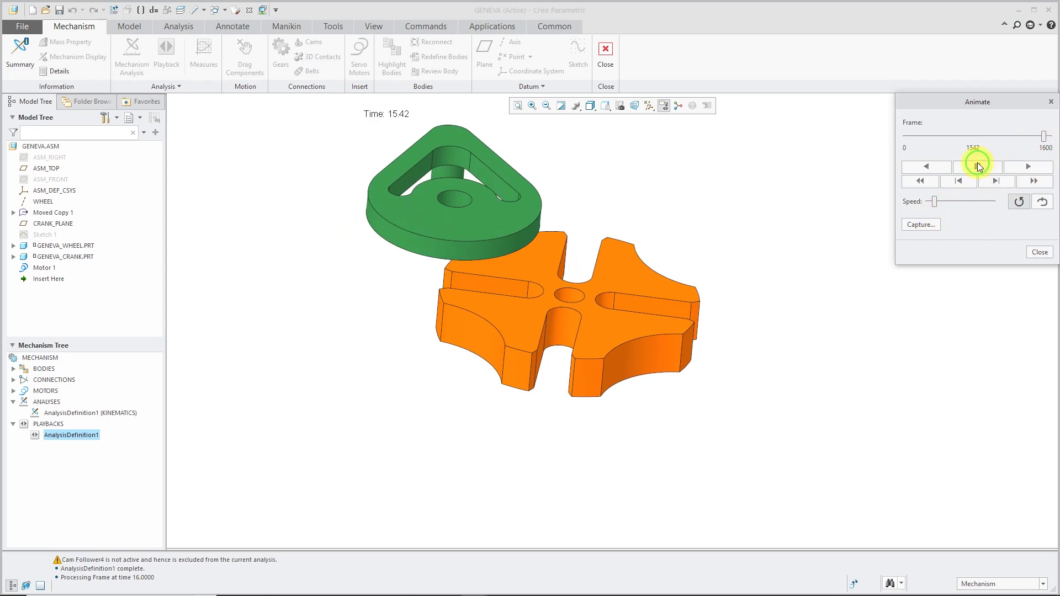
# Step: Open the capture settings for exporting the mechanism animation as a video and move them clear of the animation controls
pyautogui.click(920, 225)
pyautogui.moveTo(973, 117); pyautogui.dragTo(782, 155)
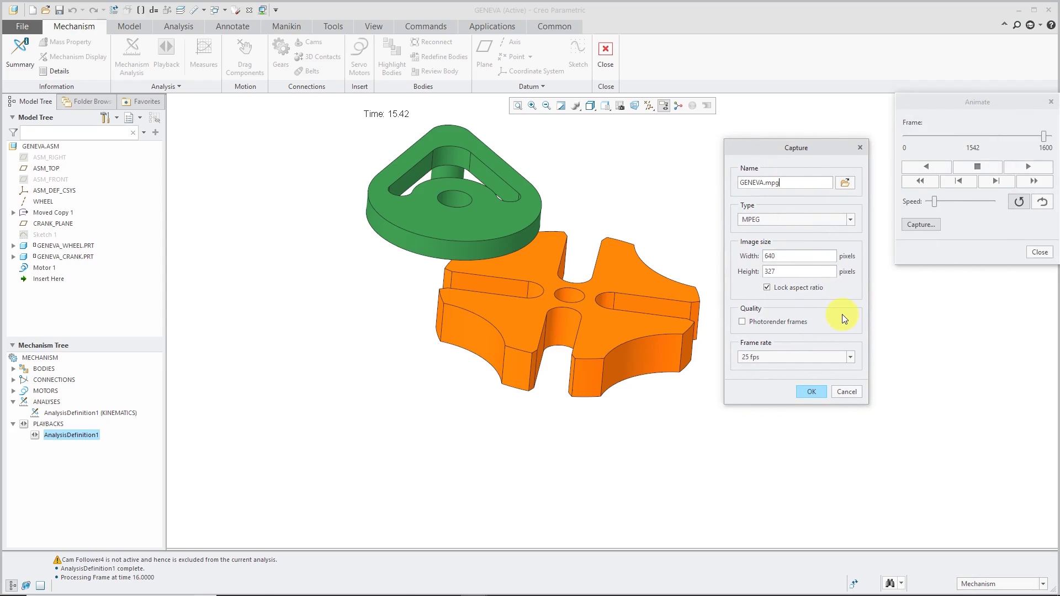